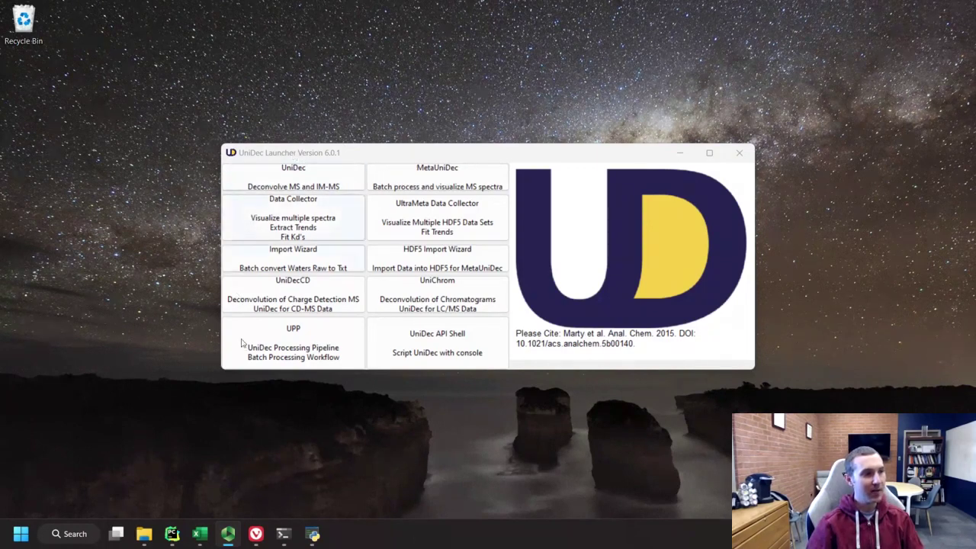
Launch UPP and fit its empty pipeline window fully on screen
{"action": "left_click", "coordinate": [352, 365]}
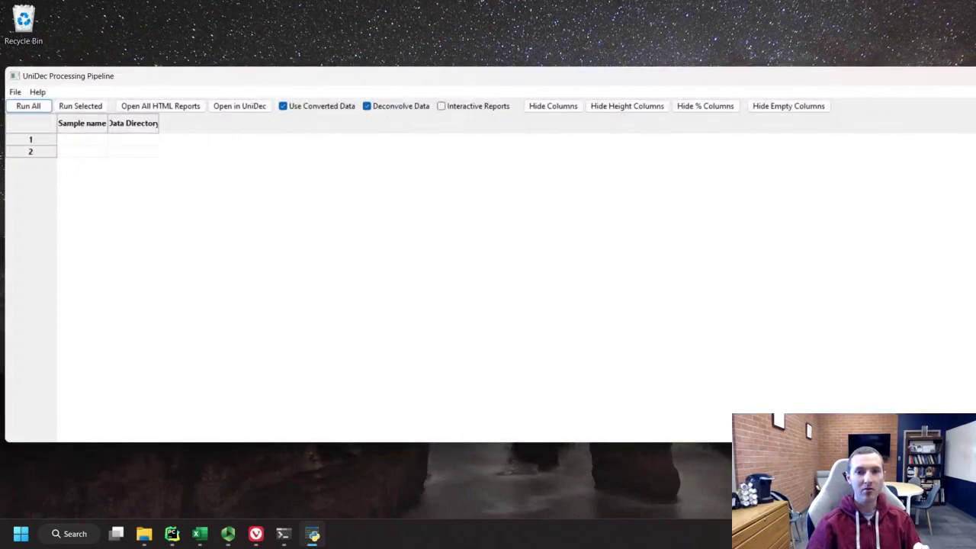
{"action": "left_click_drag", "start_coordinate": [975, 267], "coordinate": [948, 269]}
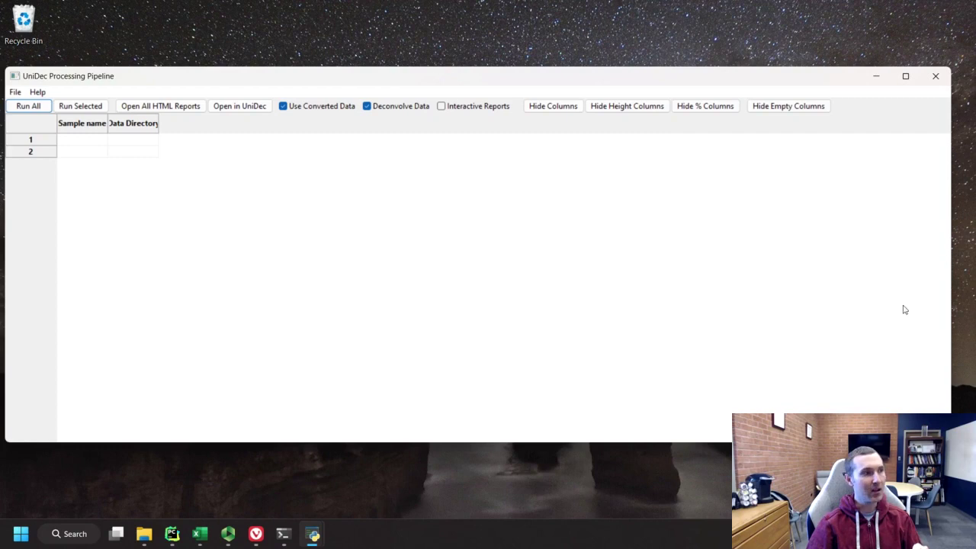
{"action": "left_click_drag", "start_coordinate": [498, 78], "coordinate": [516, 80]}
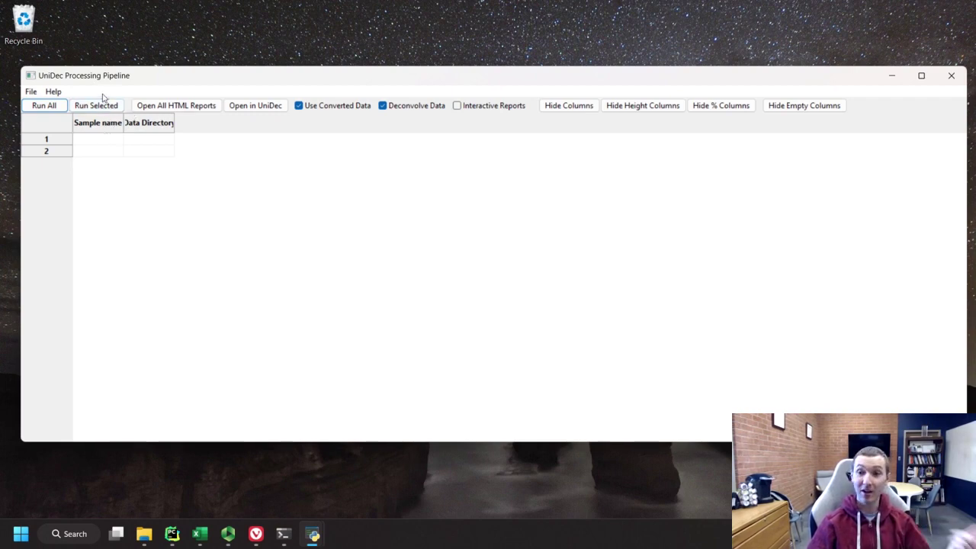
{"action": "left_click", "coordinate": [53, 91]}
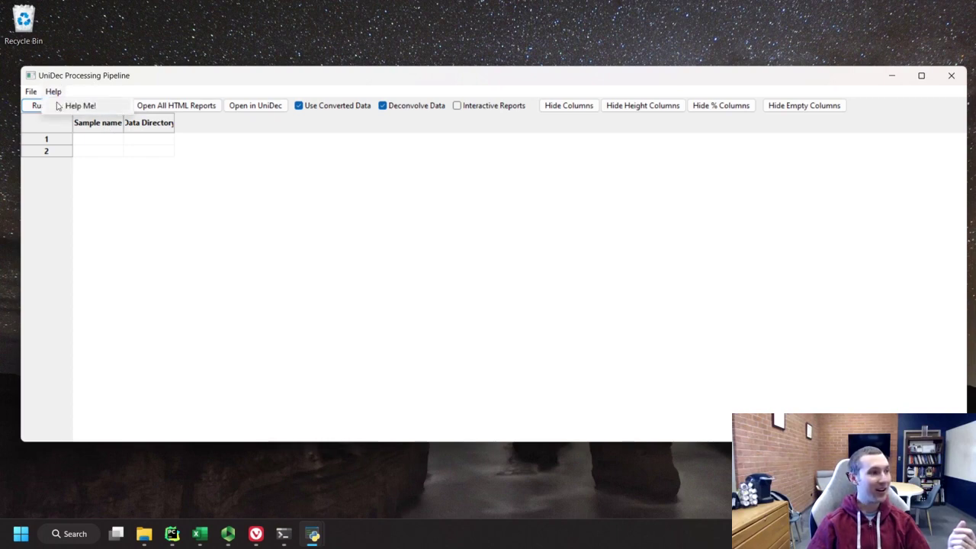
{"action": "left_click", "coordinate": [61, 106]}
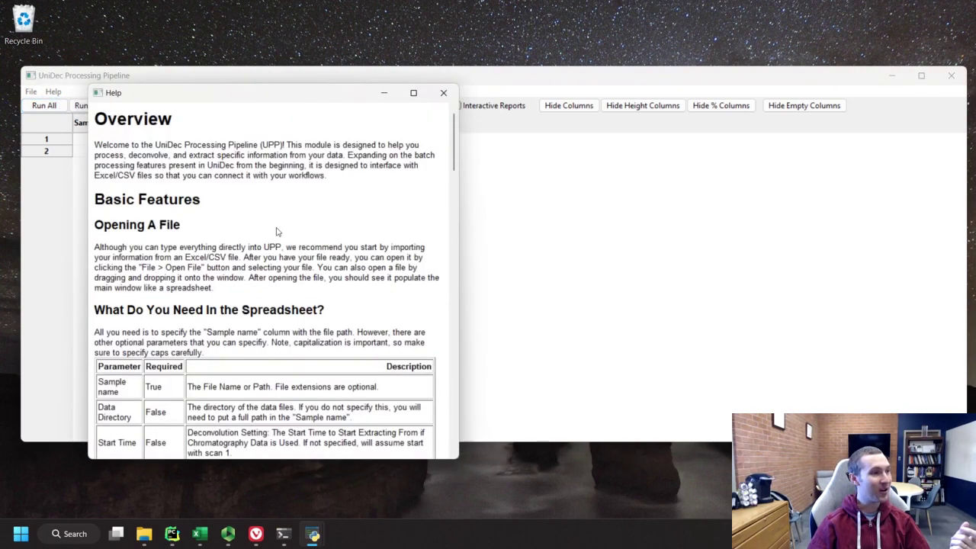
{"action": "scroll", "coordinate": [282, 229], "scroll_direction": "down", "scroll_amount": 1}
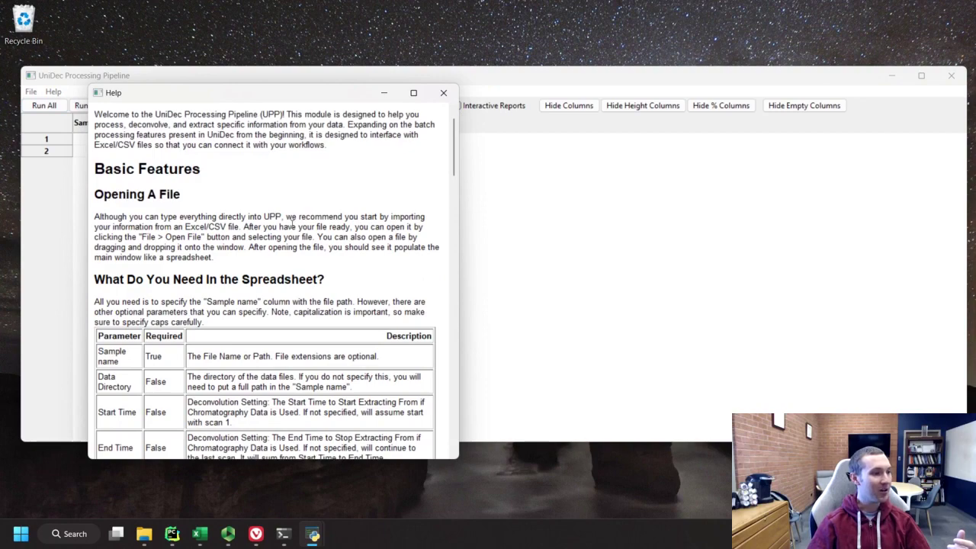
{"action": "scroll", "coordinate": [175, 312], "scroll_direction": "down", "scroll_amount": 15}
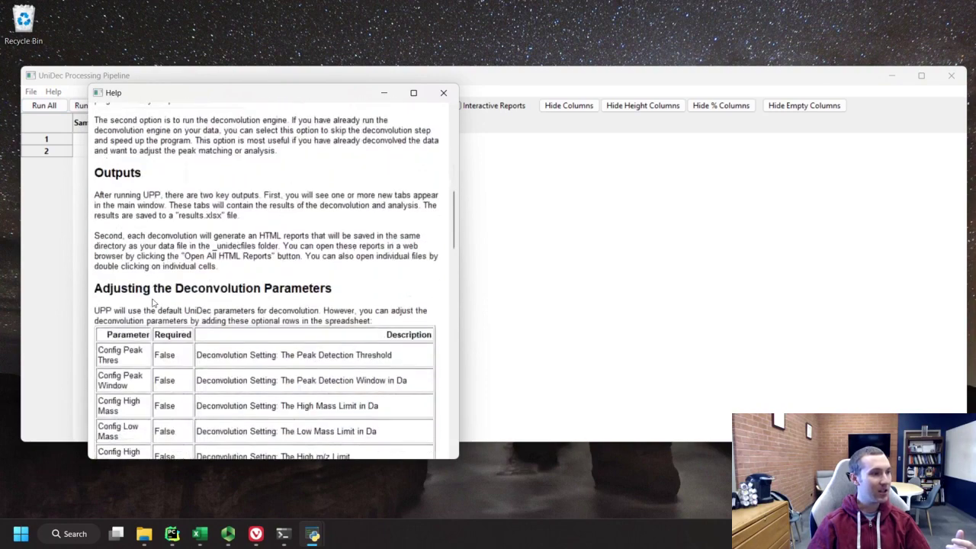
{"action": "scroll", "coordinate": [153, 303], "scroll_direction": "down", "scroll_amount": 20}
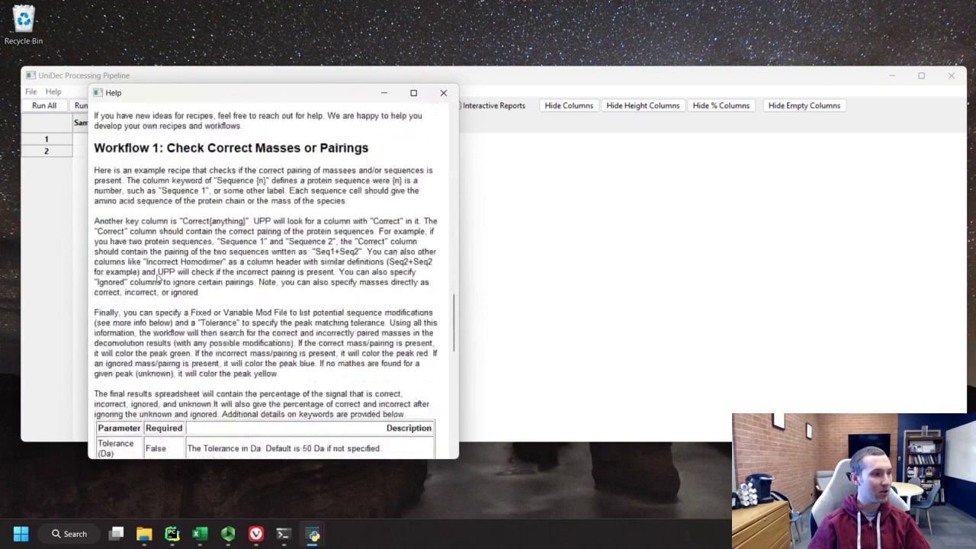
{"action": "scroll", "coordinate": [158, 279], "scroll_direction": "down", "scroll_amount": 10}
{"action": "scroll", "coordinate": [159, 279], "scroll_direction": "up", "scroll_amount": 11}
{"action": "scroll", "coordinate": [158, 279], "scroll_direction": "up", "scroll_amount": 4}
{"action": "scroll", "coordinate": [224, 343], "scroll_direction": "down", "scroll_amount": 8}
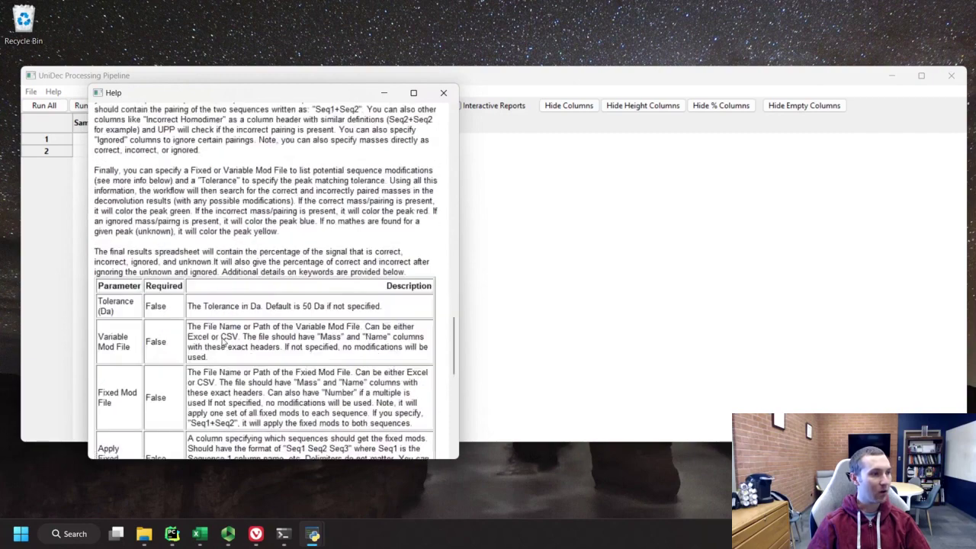
{"action": "scroll", "coordinate": [224, 343], "scroll_direction": "down", "scroll_amount": 10}
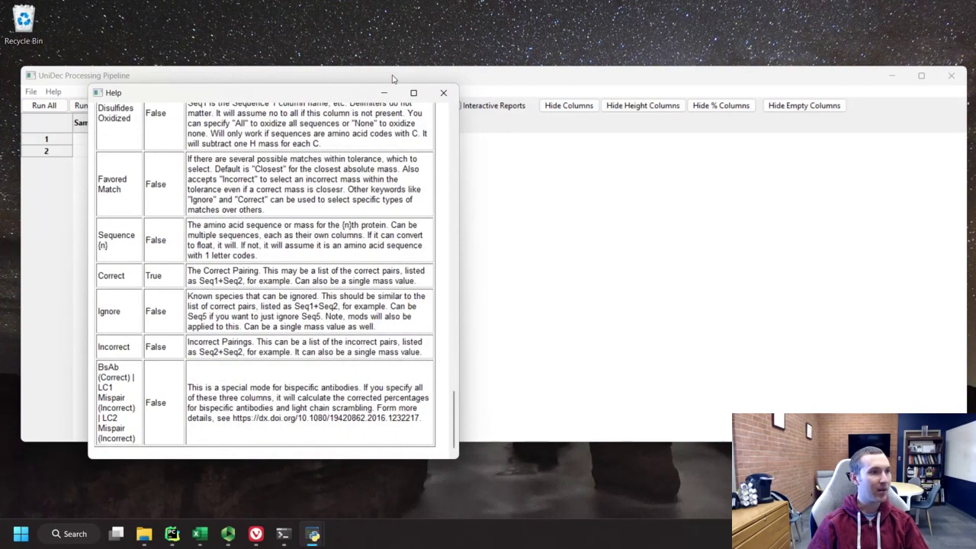
{"action": "left_click", "coordinate": [383, 92]}
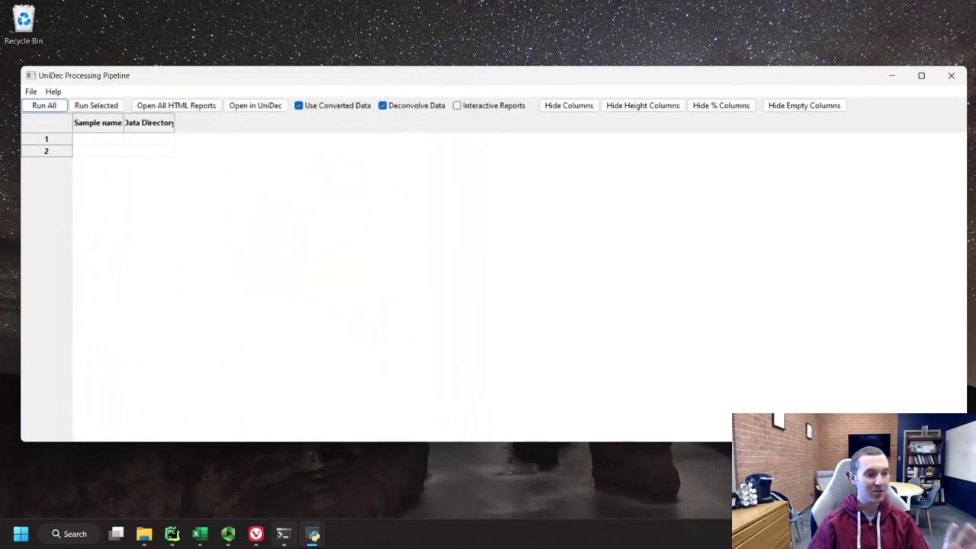
{"action": "mouse_move", "coordinate": [322, 542]}
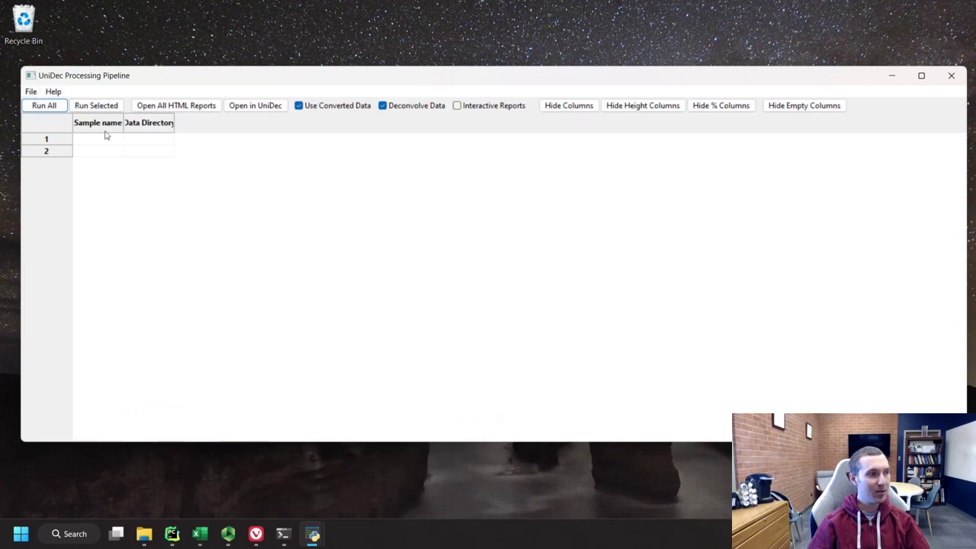
Add raw files 50, 49 and 48 from C:\Data\UPPDemo\BsAb\Data to the sample table
{"action": "left_click", "coordinate": [31, 91]}
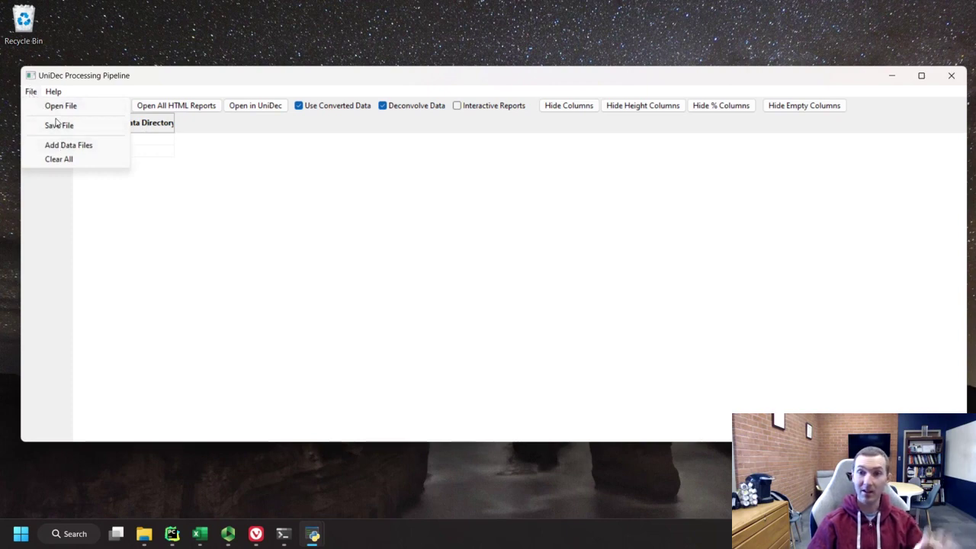
{"action": "left_click", "coordinate": [32, 93]}
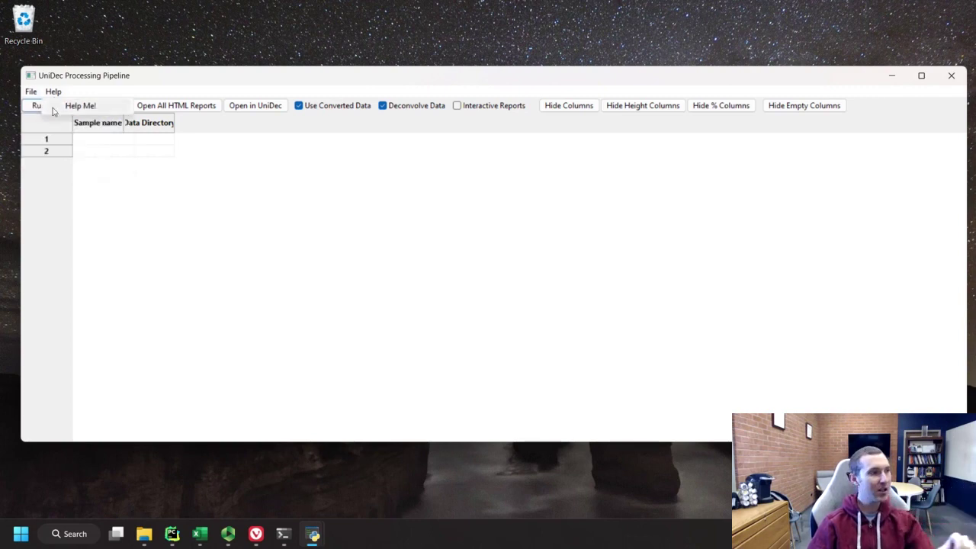
{"action": "left_click", "coordinate": [36, 94]}
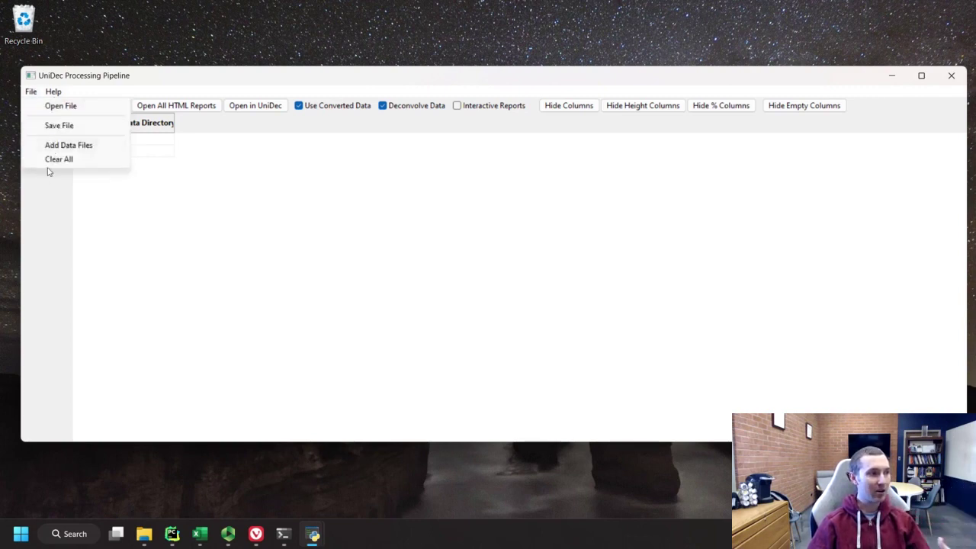
{"action": "left_click", "coordinate": [56, 146]}
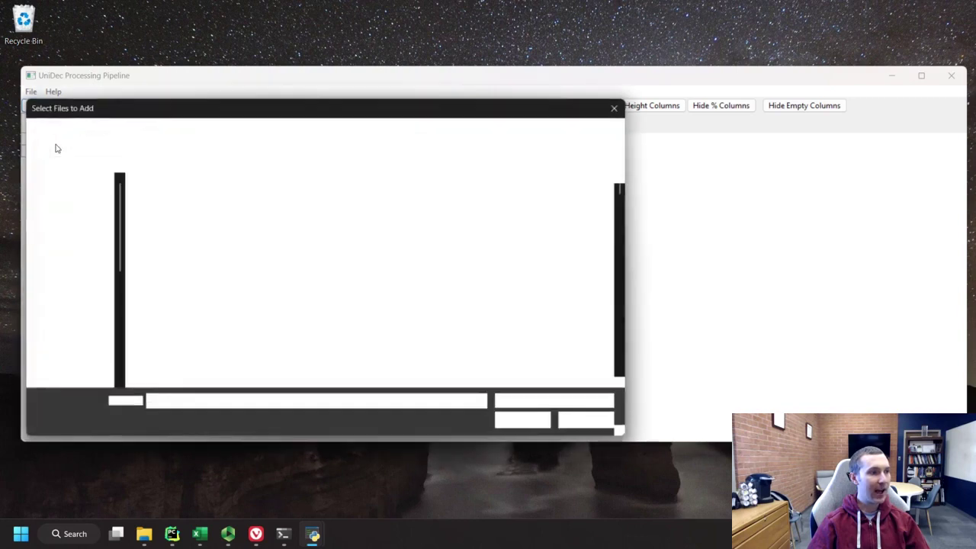
{"action": "scroll", "coordinate": [233, 282], "scroll_direction": "down", "scroll_amount": 20}
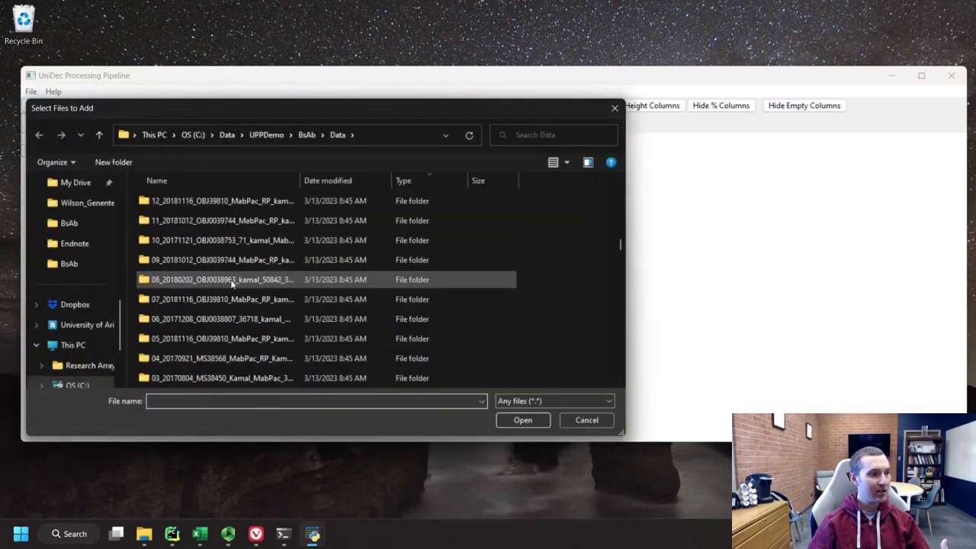
{"action": "scroll", "coordinate": [206, 290], "scroll_direction": "down", "scroll_amount": 7}
{"action": "left_click", "coordinate": [186, 339]}
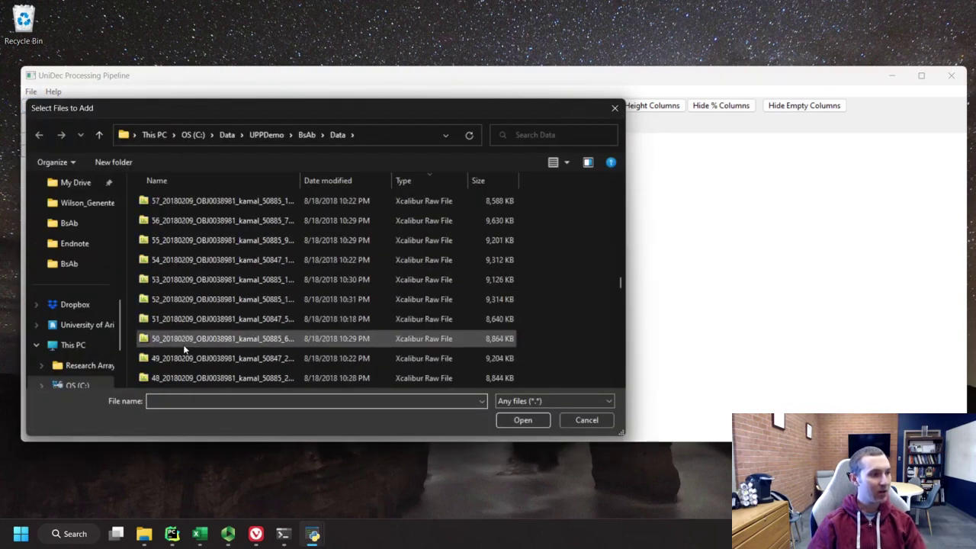
{"action": "left_click", "coordinate": [183, 378], "text": "shift"}
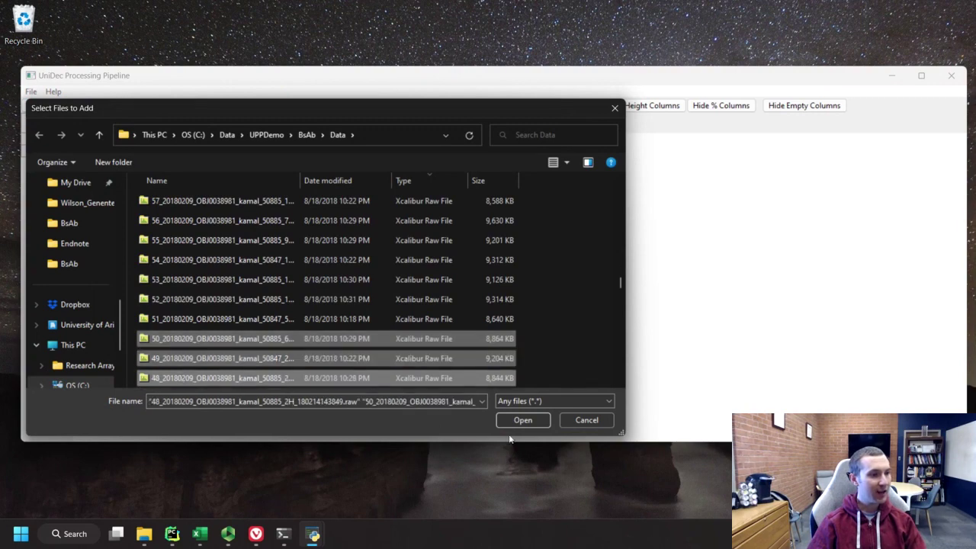
{"action": "left_click", "coordinate": [528, 424]}
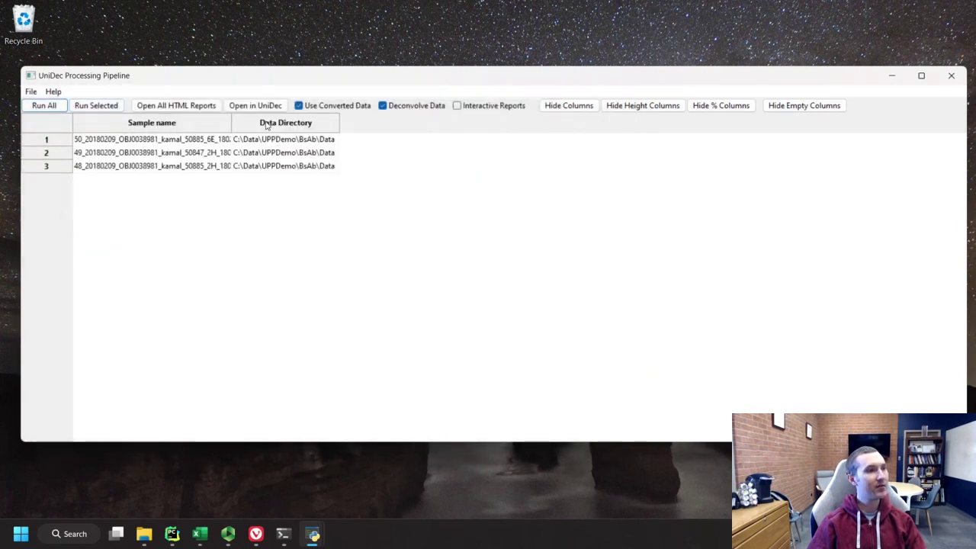
Run all three samples, toggle the Data Directory column back to hidden, and open sample 50's report
{"action": "left_click", "coordinate": [44, 105]}
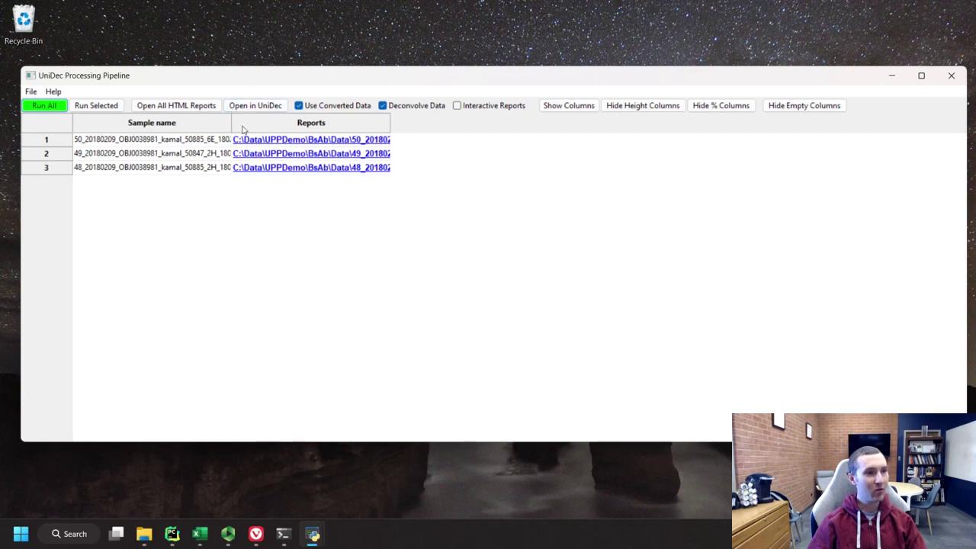
{"action": "left_click", "coordinate": [580, 111]}
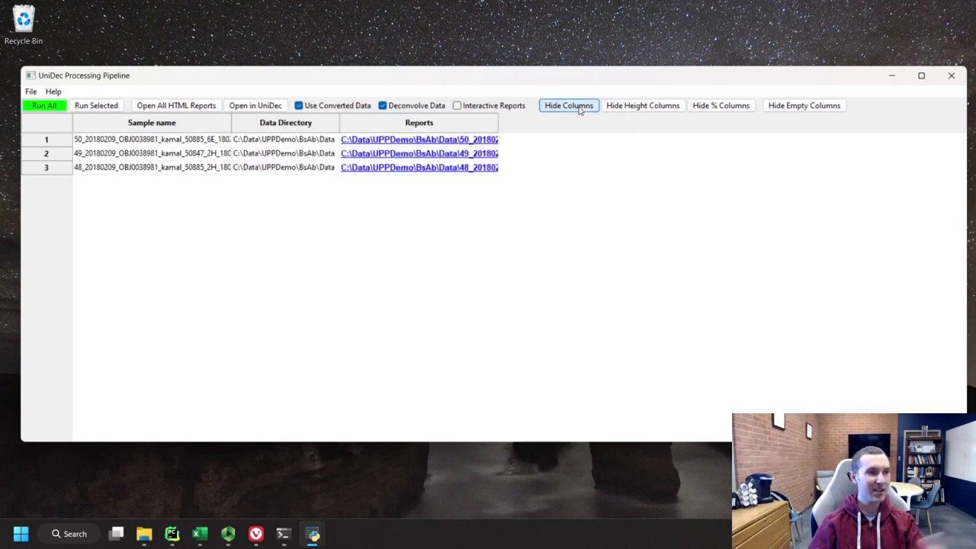
{"action": "left_click", "coordinate": [580, 110]}
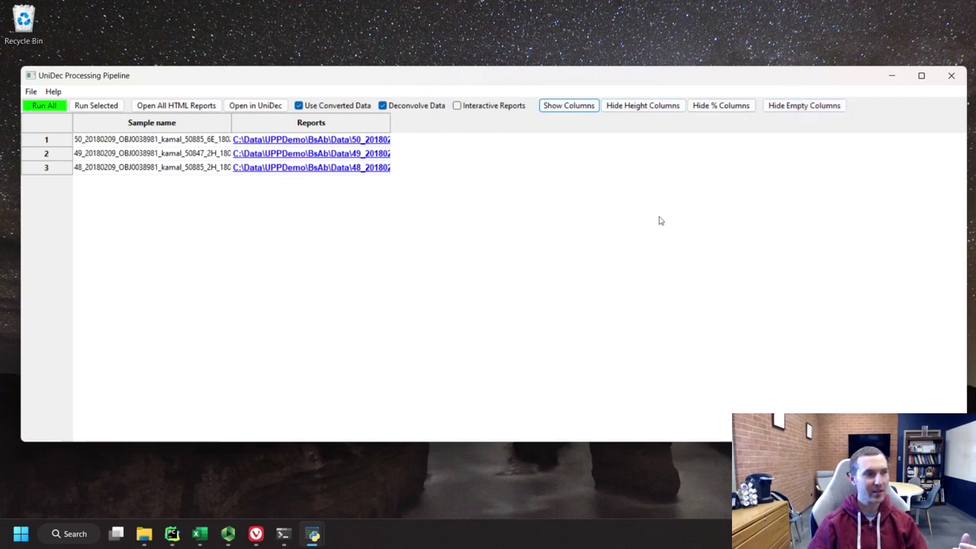
{"action": "left_click", "coordinate": [315, 144]}
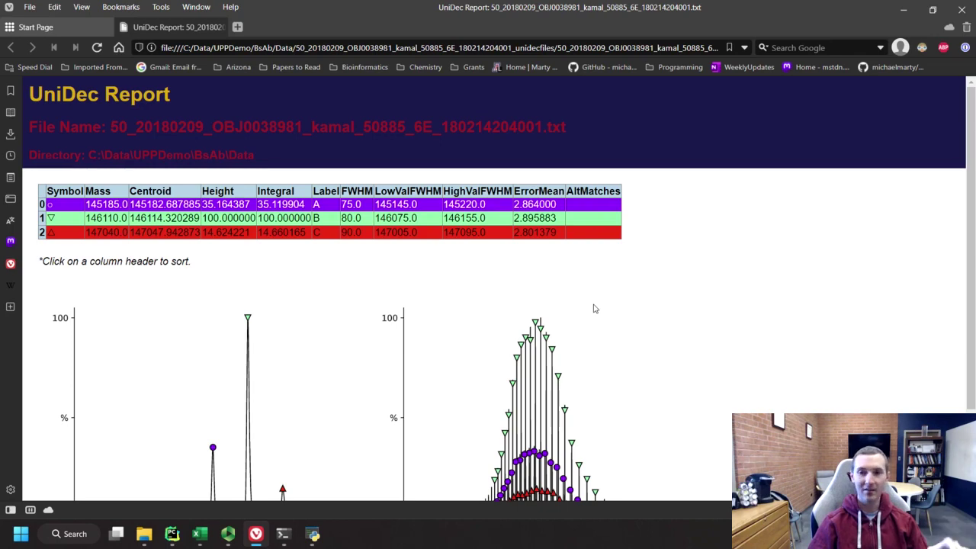
Review sample 50's report, sorting peaks by Integral then Mass and expanding UniDec Parameters
{"action": "scroll", "coordinate": [595, 308], "scroll_direction": "down", "scroll_amount": 1}
{"action": "scroll", "coordinate": [595, 308], "scroll_direction": "up", "scroll_amount": 1}
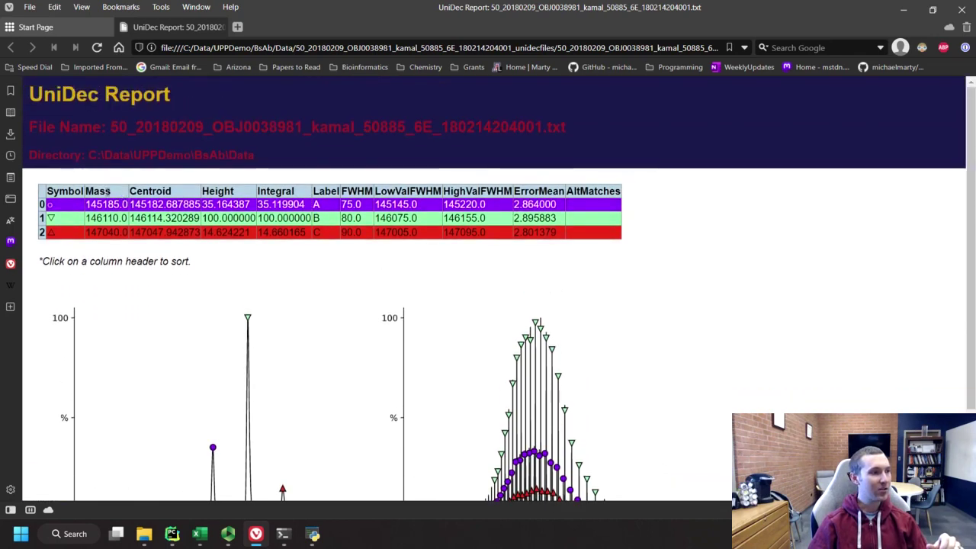
{"action": "left_click", "coordinate": [291, 189]}
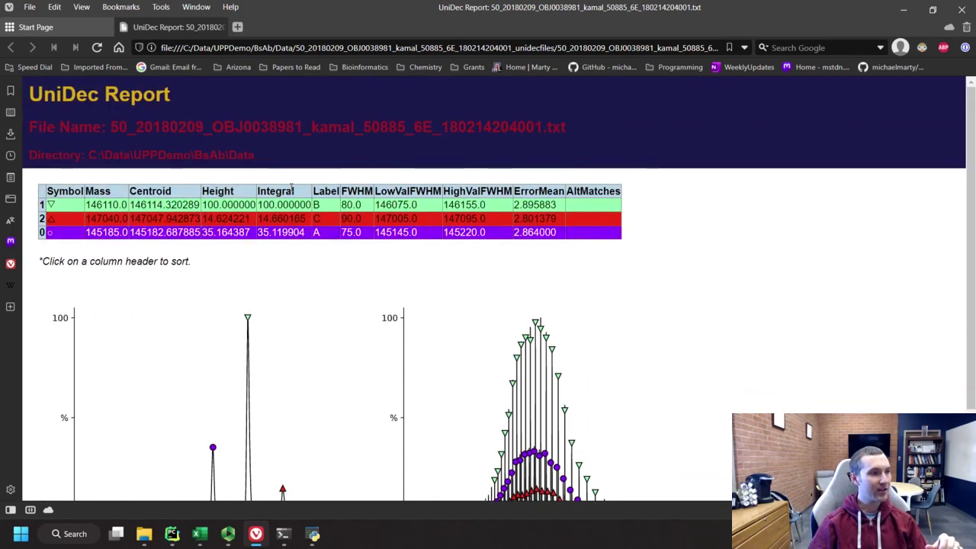
{"action": "left_click", "coordinate": [99, 191]}
{"action": "scroll", "coordinate": [528, 305], "scroll_direction": "down", "scroll_amount": 1}
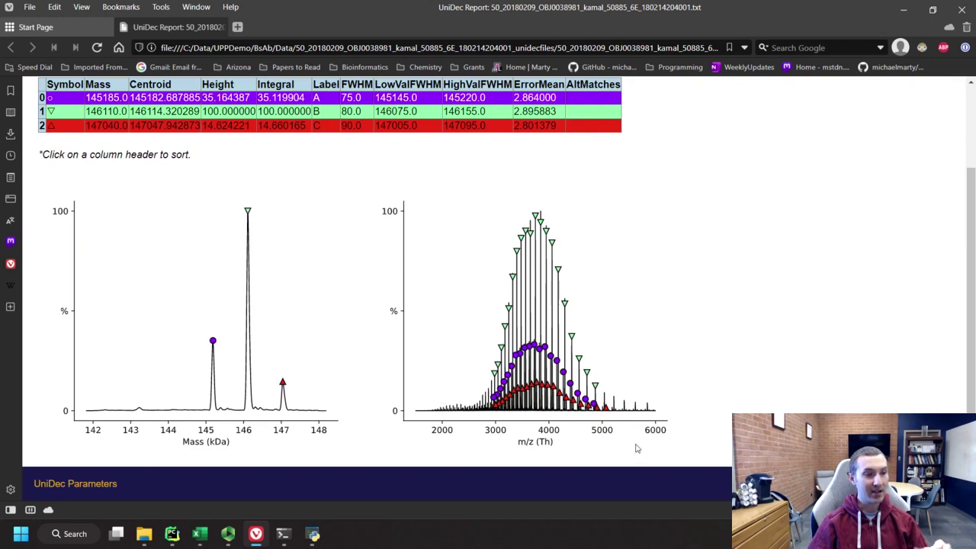
{"action": "left_click", "coordinate": [97, 489]}
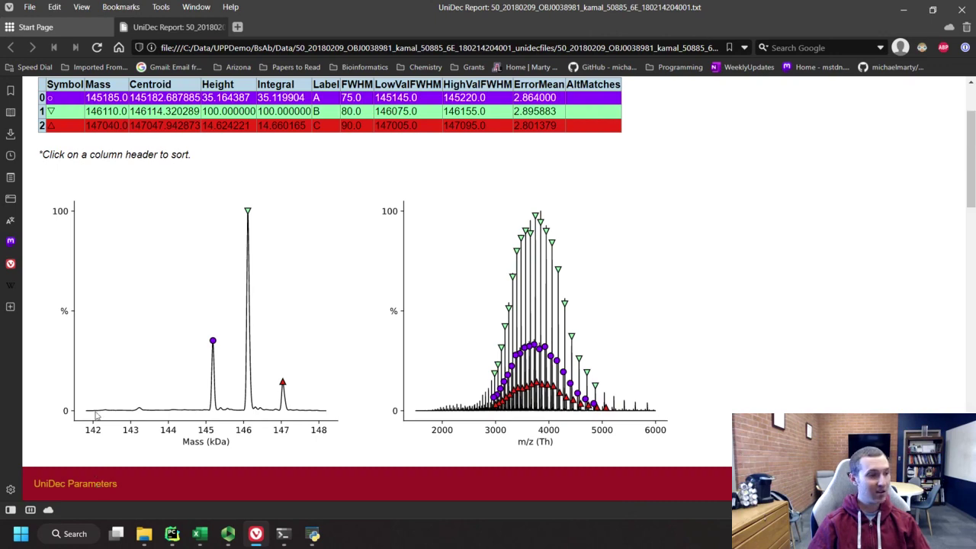
{"action": "scroll", "coordinate": [114, 380], "scroll_direction": "down", "scroll_amount": 5}
{"action": "scroll", "coordinate": [114, 373], "scroll_direction": "up", "scroll_amount": 7}
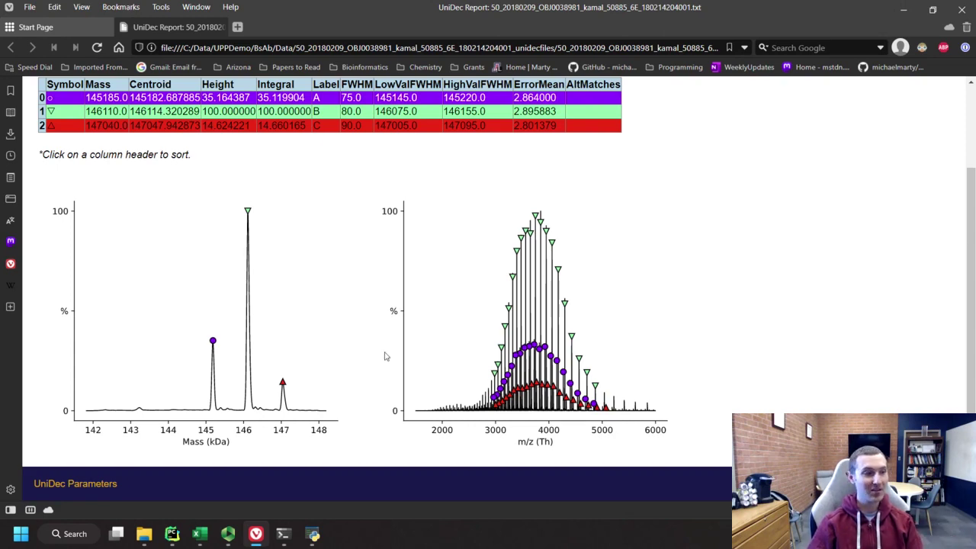
{"action": "scroll", "coordinate": [269, 360], "scroll_direction": "up", "scroll_amount": 2}
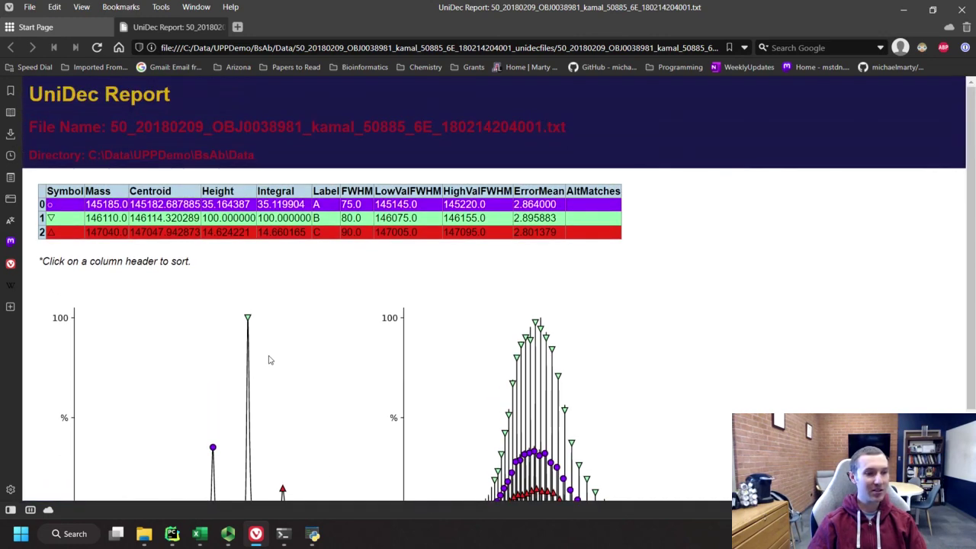
{"action": "scroll", "coordinate": [269, 359], "scroll_direction": "down", "scroll_amount": 1}
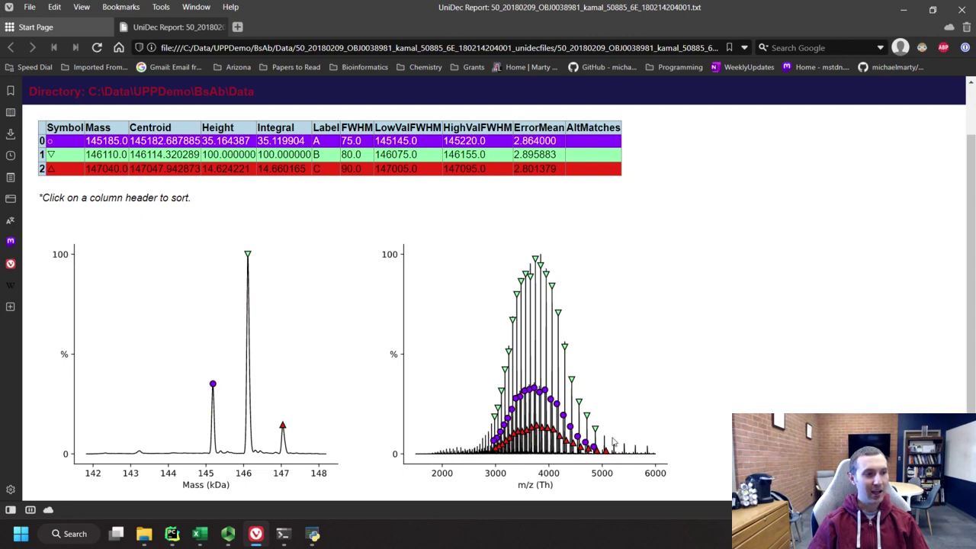
{"action": "scroll", "coordinate": [420, 414], "scroll_direction": "up", "scroll_amount": 1}
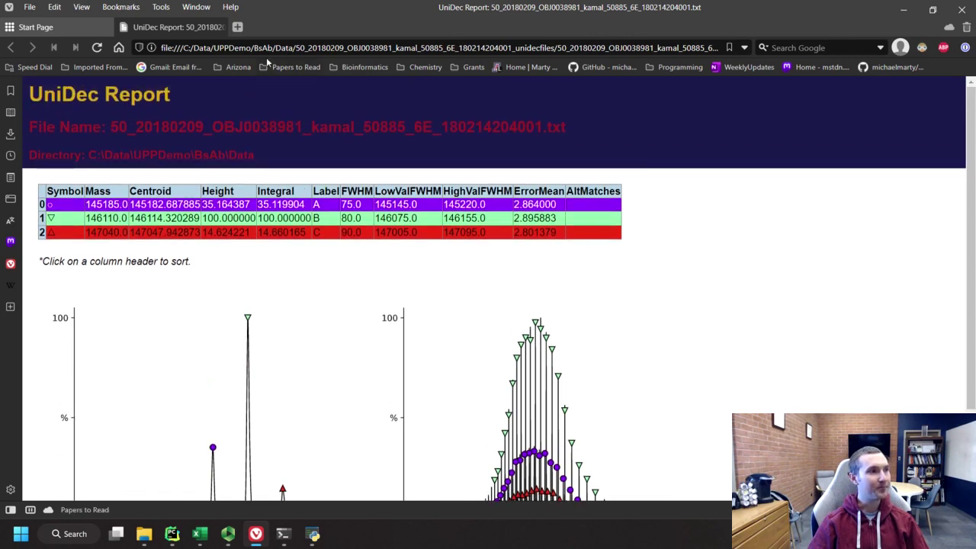
Minimize Vivaldi, open all HTML reports, then close the sample 49 report tab
{"action": "left_click", "coordinate": [175, 26]}
{"action": "left_click", "coordinate": [903, 9]}
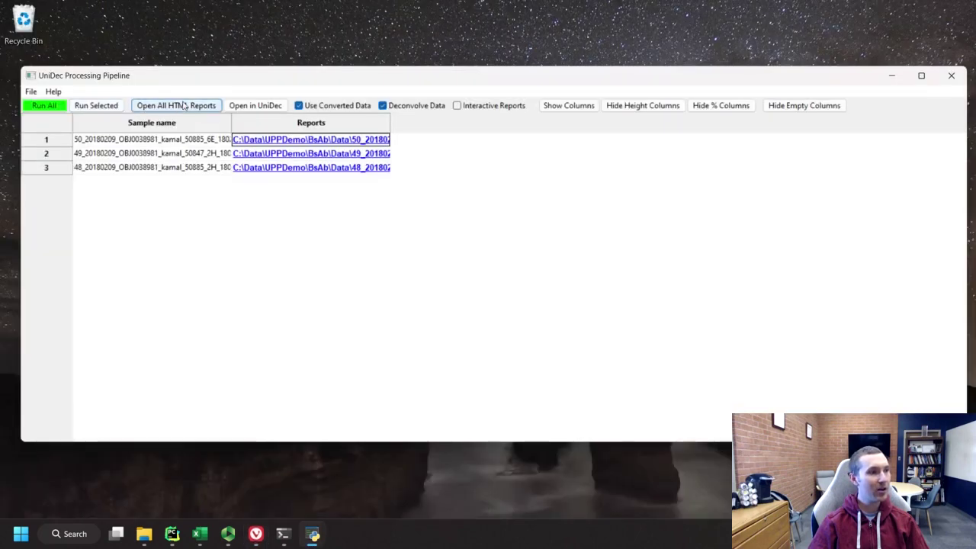
{"action": "left_click", "coordinate": [183, 106]}
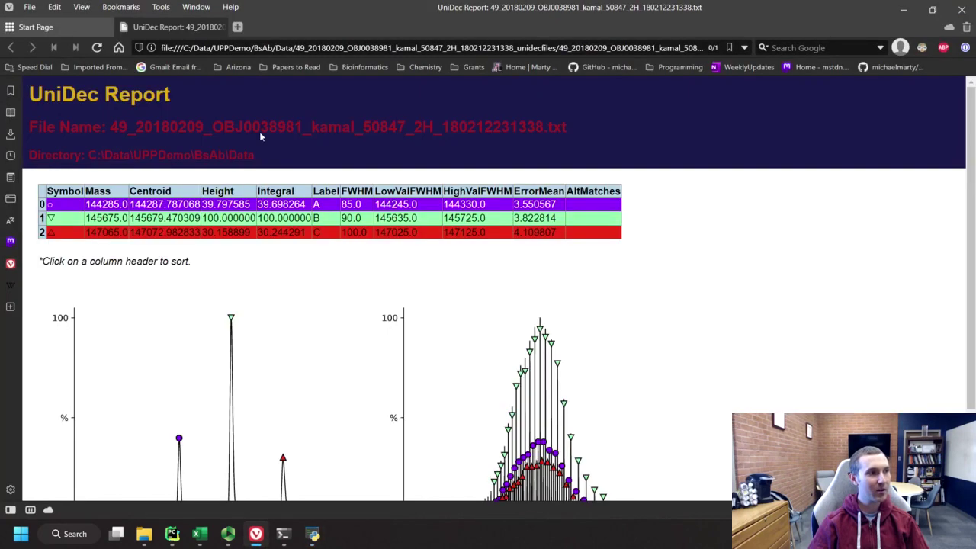
{"action": "left_click", "coordinate": [225, 26]}
Reopen all HTML reports, view the sample 49, 50 and 48 tabs, then minimize Vivaldi
{"action": "left_click", "coordinate": [903, 10]}
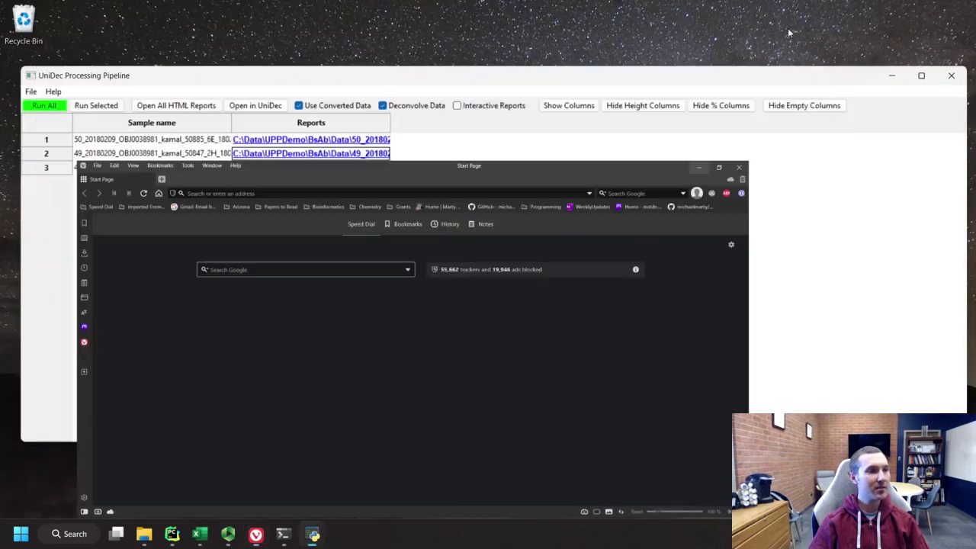
{"action": "left_click", "coordinate": [177, 105]}
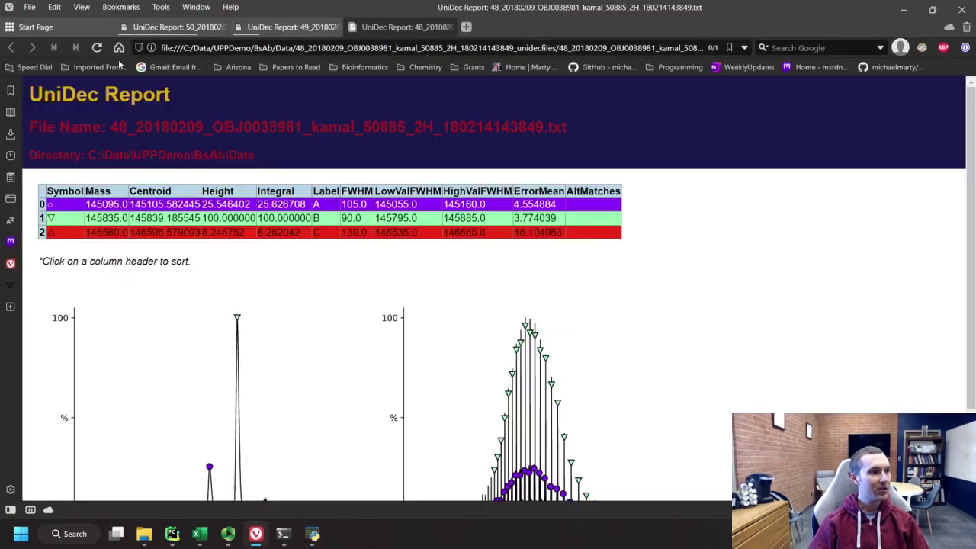
{"action": "left_click", "coordinate": [280, 29]}
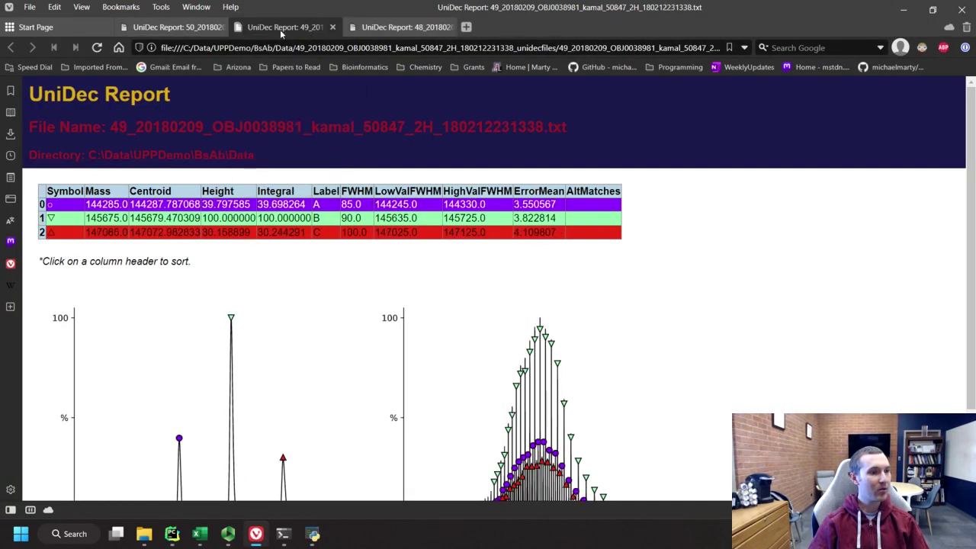
{"action": "left_click", "coordinate": [180, 29]}
{"action": "scroll", "coordinate": [292, 275], "scroll_direction": "down", "scroll_amount": 2}
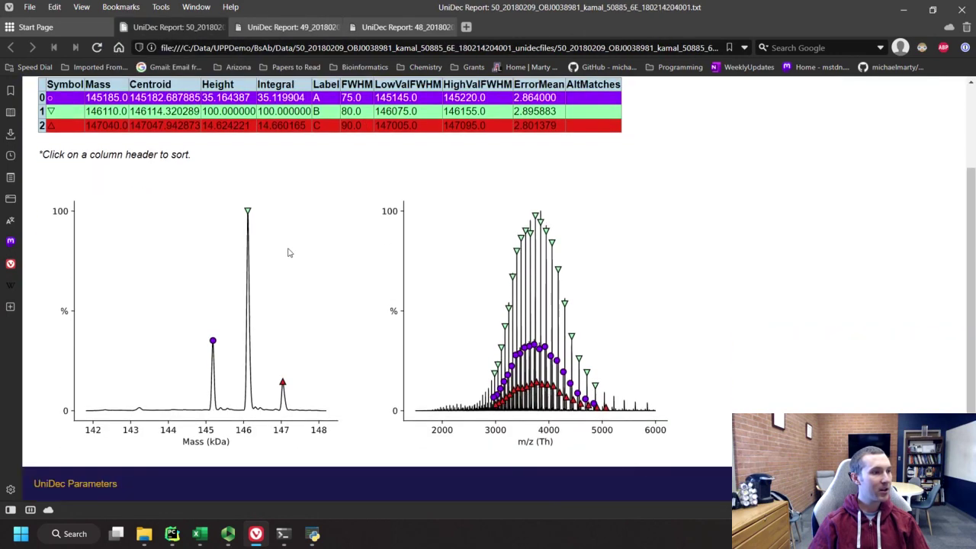
{"action": "left_click", "coordinate": [247, 29]}
{"action": "left_click", "coordinate": [396, 28]}
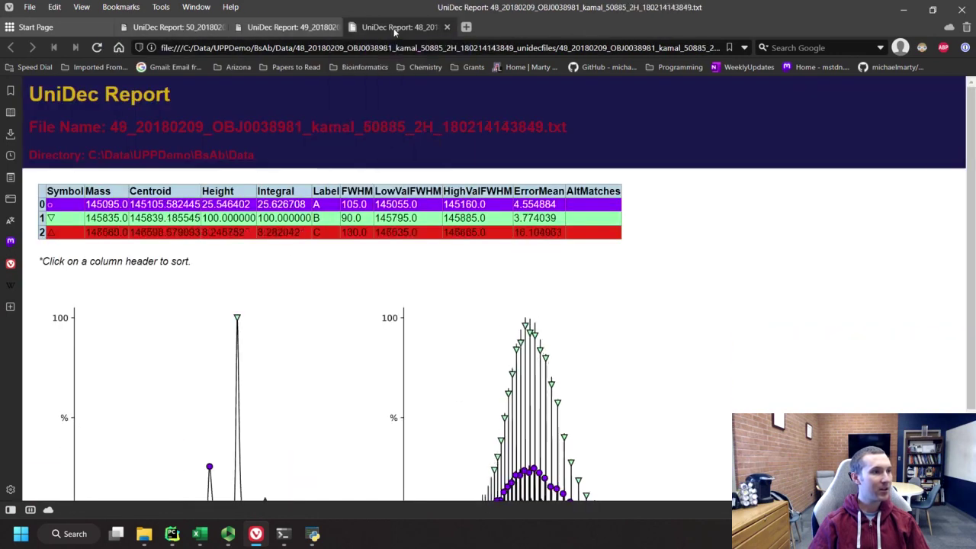
{"action": "left_click", "coordinate": [892, 14]}
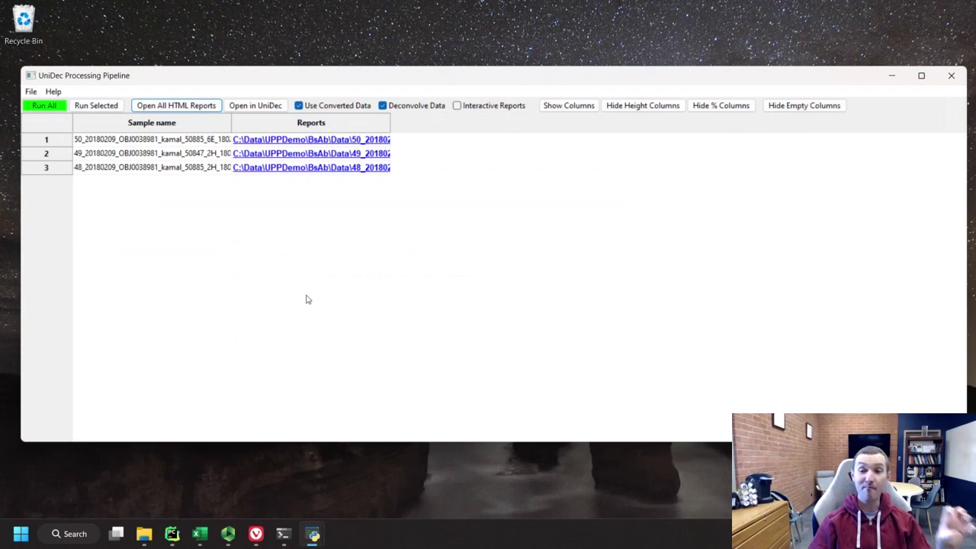
Select the sample 49 row and rerun only that sample
{"action": "left_click", "coordinate": [45, 141]}
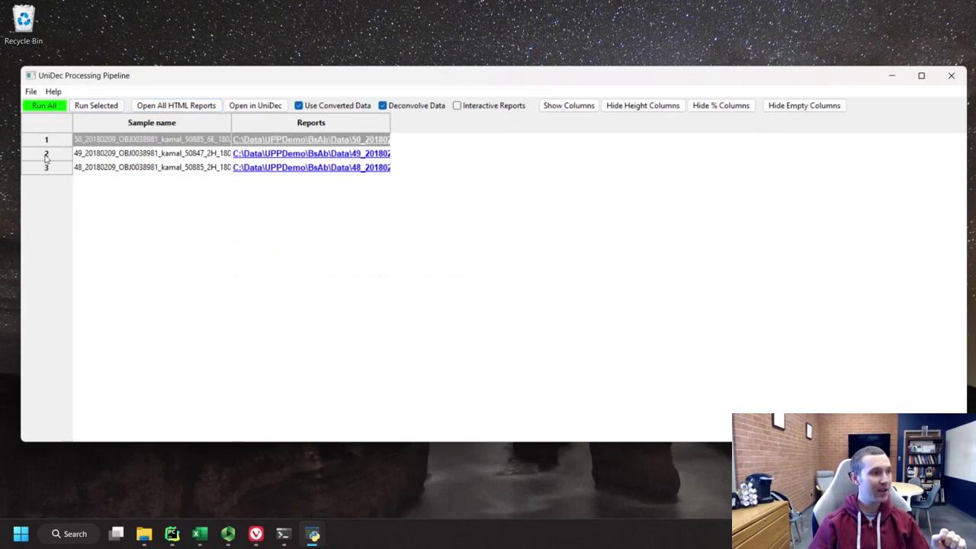
{"action": "left_click", "coordinate": [46, 154]}
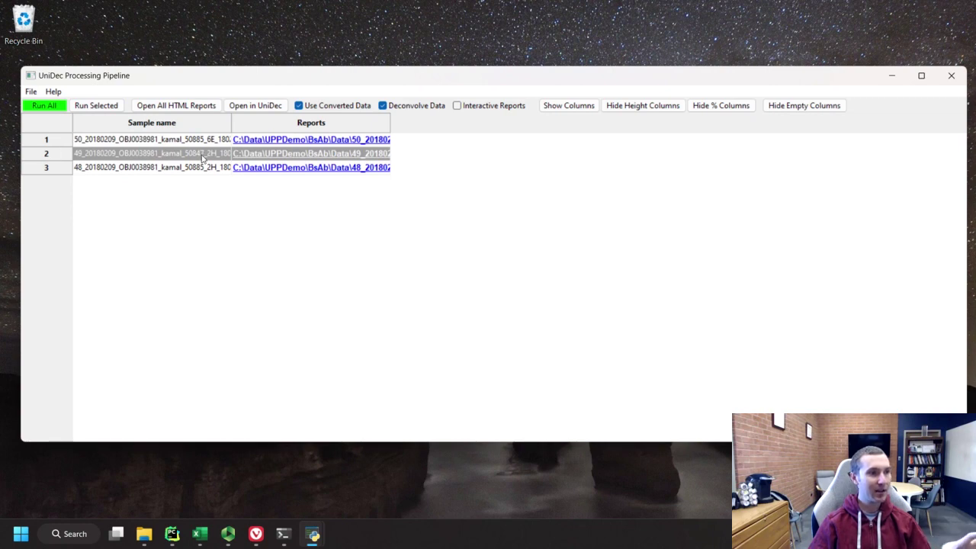
{"action": "left_click", "coordinate": [118, 106]}
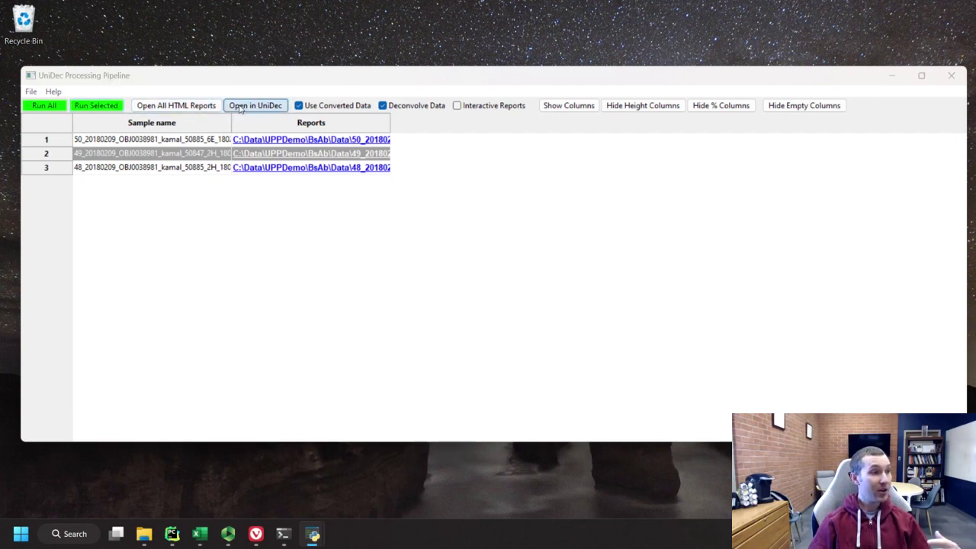
{"action": "left_click", "coordinate": [239, 107]}
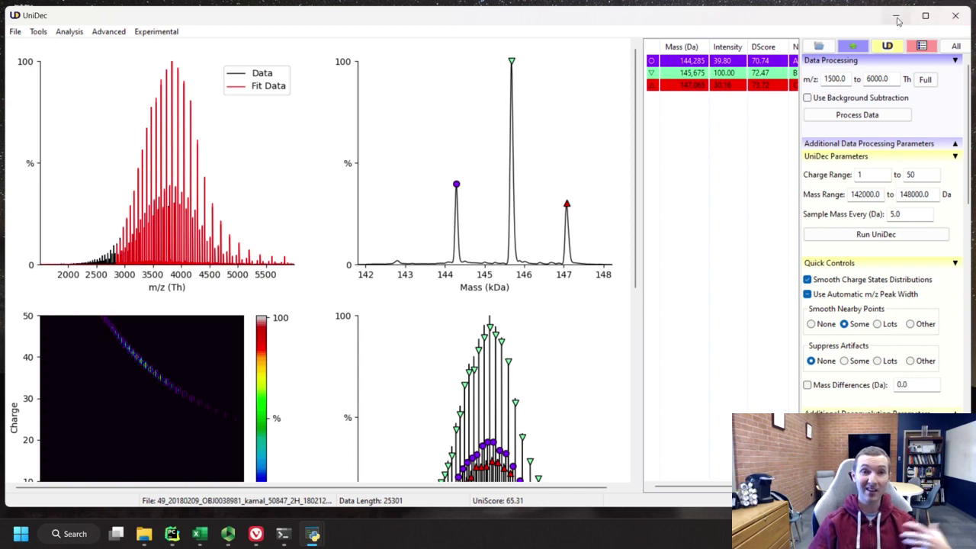
{"action": "left_click", "coordinate": [953, 17]}
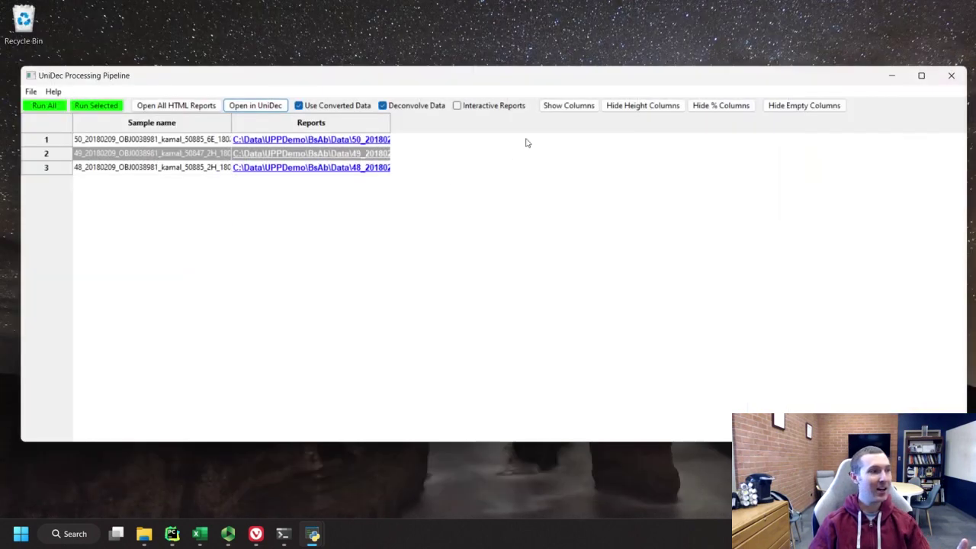
Turn off Use Converted Data, rerun sample 49 from raw data, and open its new report
{"action": "left_click", "coordinate": [322, 109]}
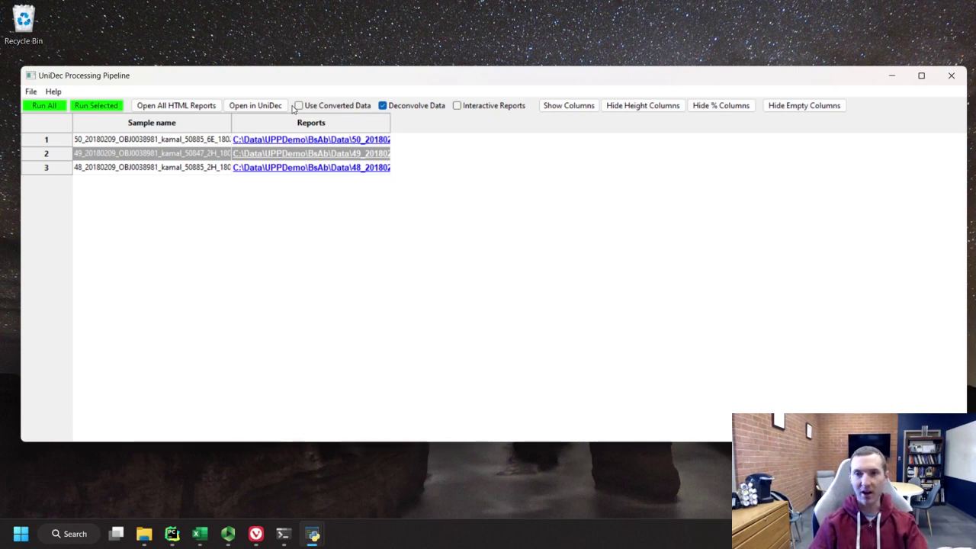
{"action": "left_click", "coordinate": [91, 105]}
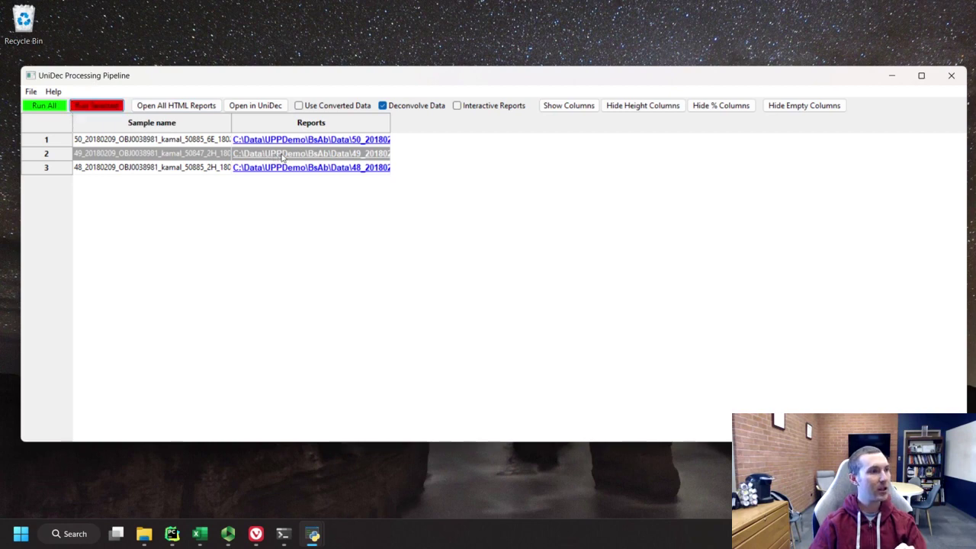
{"action": "left_click", "coordinate": [282, 154]}
{"action": "scroll", "coordinate": [342, 244], "scroll_direction": "down", "scroll_amount": 3}
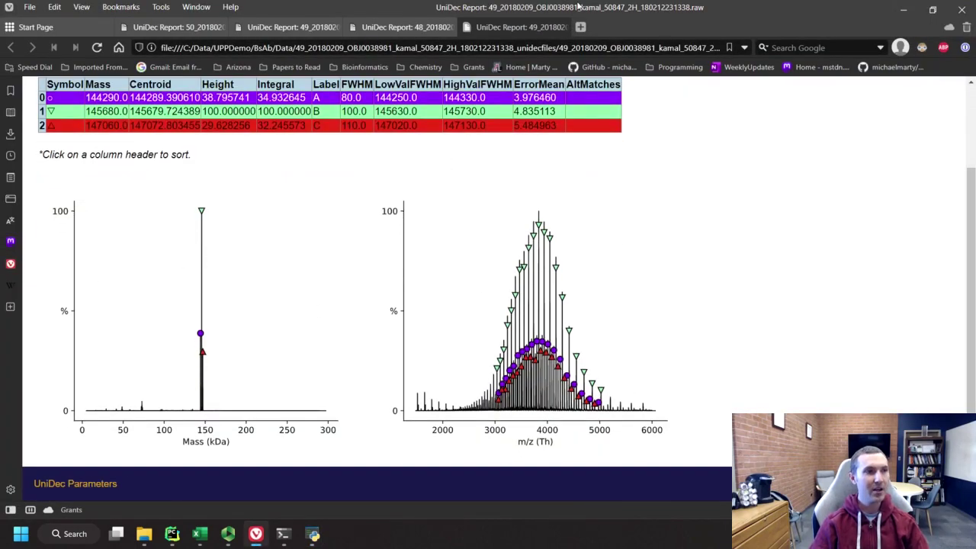
Close the open UniDec Report tabs and minimize Vivaldi
{"action": "left_click", "coordinate": [219, 27]}
{"action": "left_click", "coordinate": [219, 26]}
{"action": "left_click", "coordinate": [220, 26]}
{"action": "left_click", "coordinate": [220, 27]}
{"action": "left_click", "coordinate": [903, 9]}
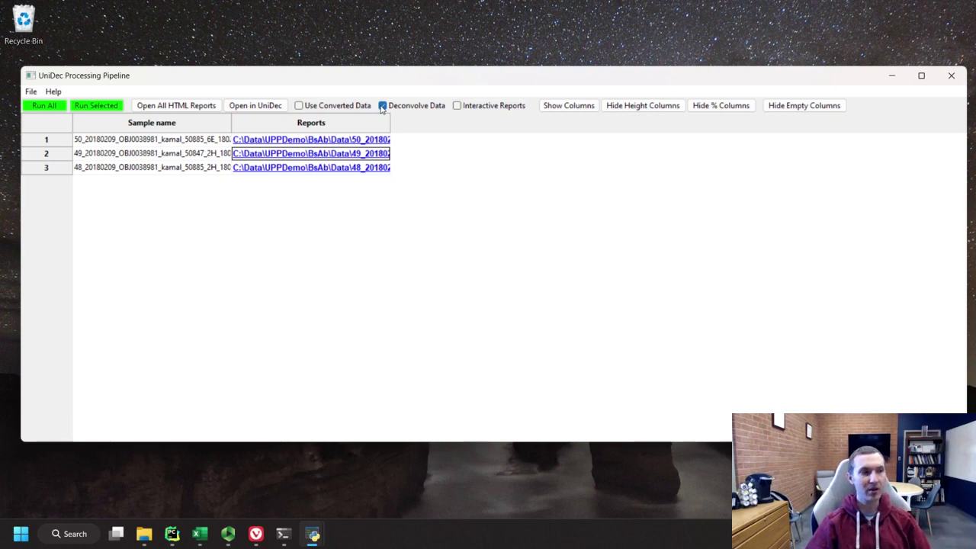
Enable Interactive Reports, rerun only sample 48, and open its report
{"action": "left_click", "coordinate": [457, 106]}
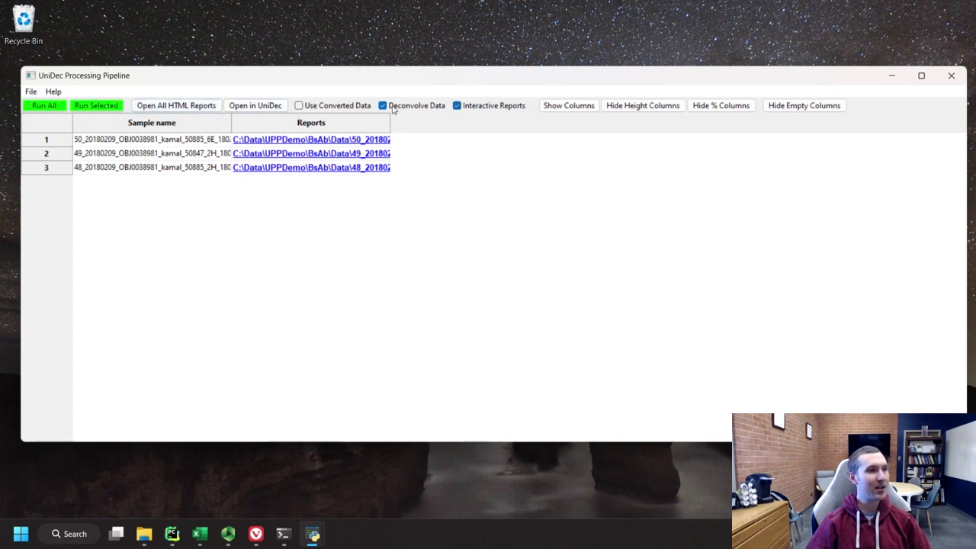
{"action": "left_click", "coordinate": [40, 169]}
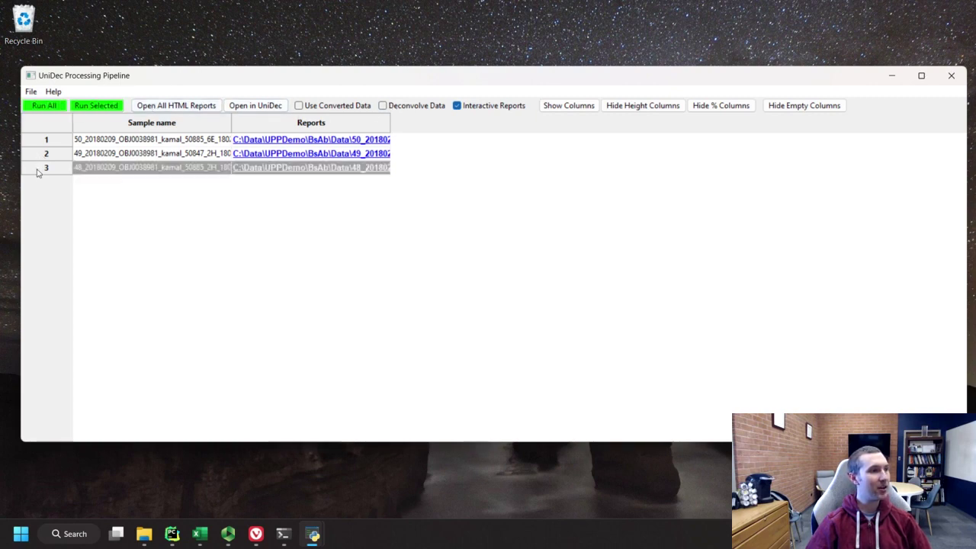
{"action": "left_click", "coordinate": [86, 108]}
{"action": "left_click", "coordinate": [270, 169]}
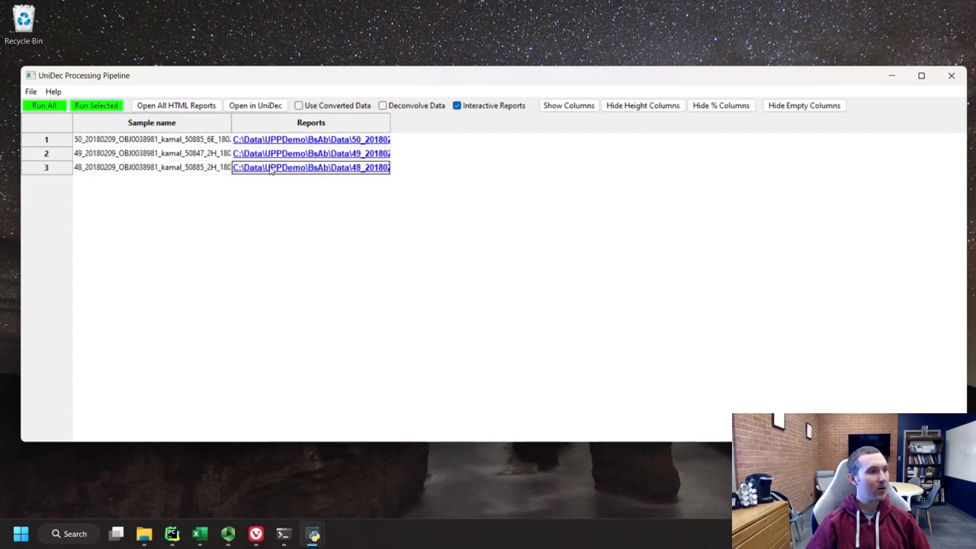
{"action": "scroll", "coordinate": [277, 242], "scroll_direction": "down", "scroll_amount": 5}
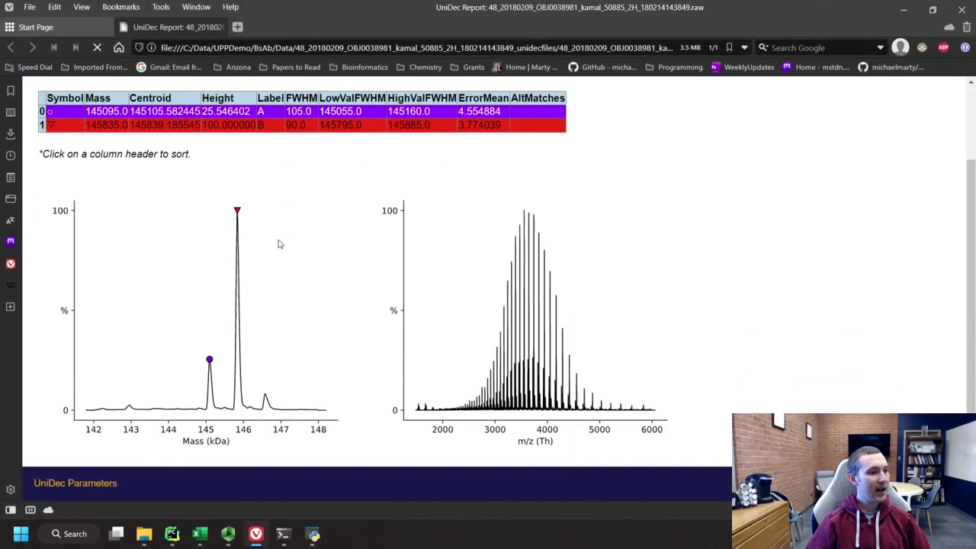
Box-zoom the mass plot around the peaks (about 144–146.2 kDa) and reset it to full range
{"action": "scroll", "coordinate": [277, 228], "scroll_direction": "up", "scroll_amount": 2}
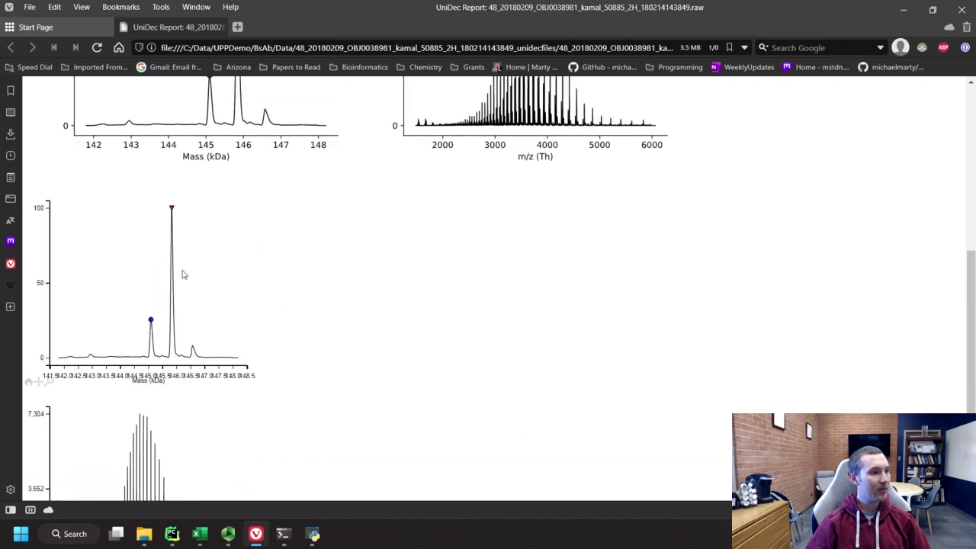
{"action": "left_click", "coordinate": [47, 381]}
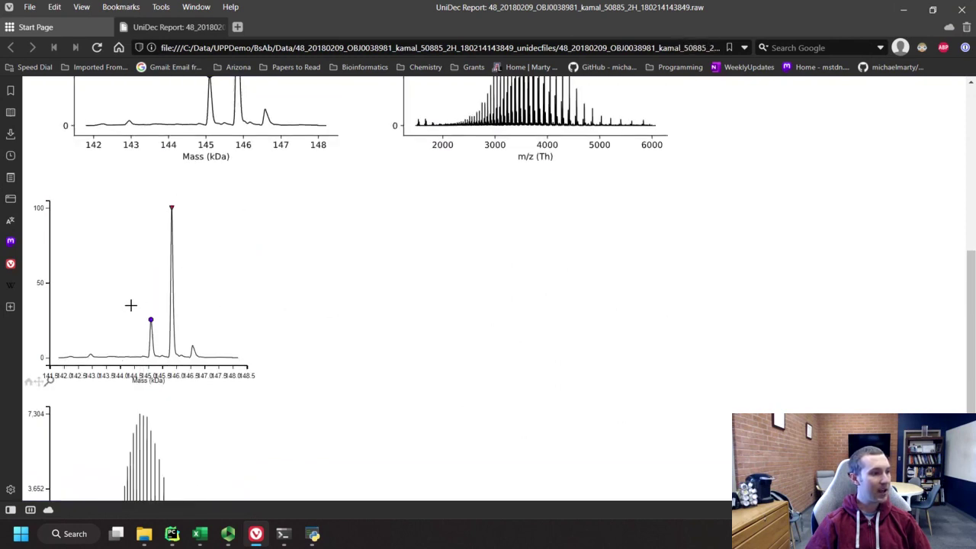
{"action": "left_click_drag", "start_coordinate": [177, 350], "coordinate": [122, 307]}
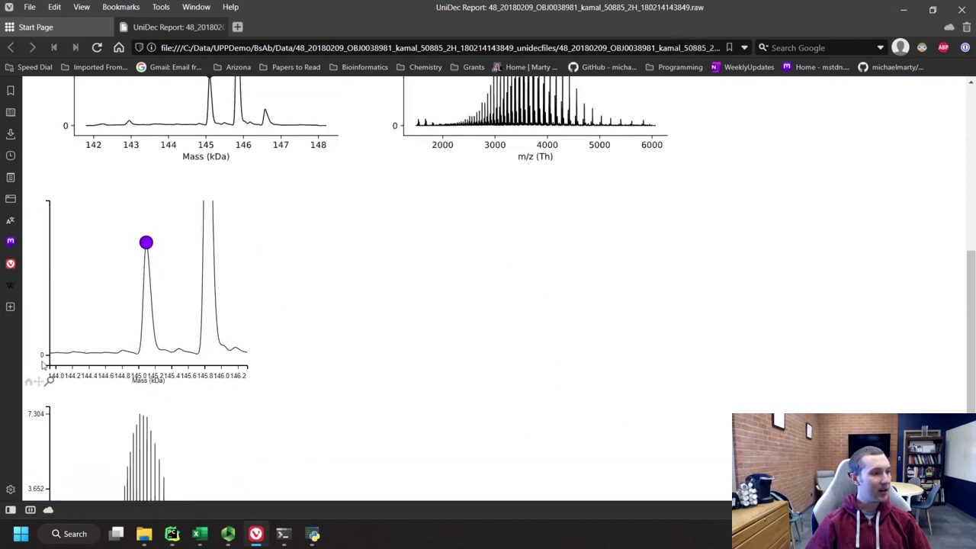
{"action": "left_click", "coordinate": [28, 381]}
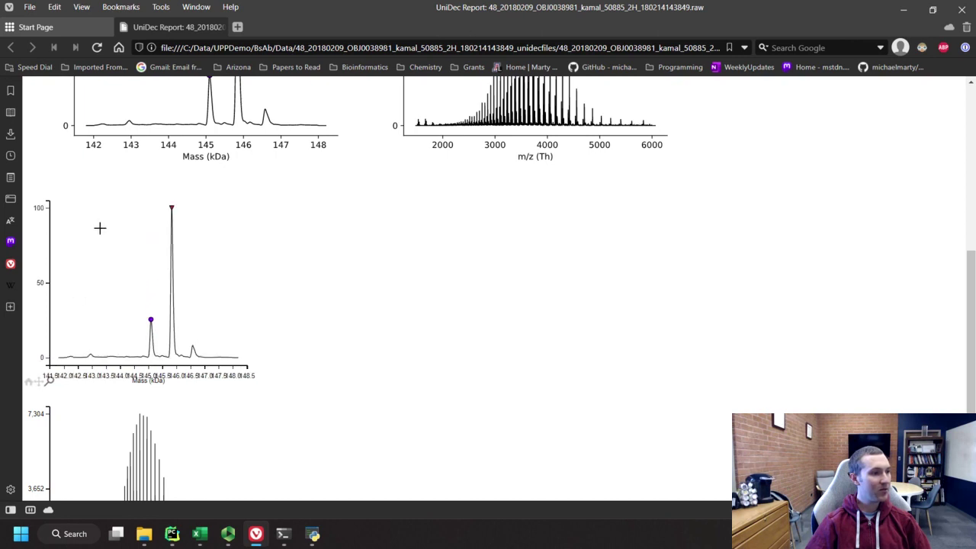
{"action": "left_click_drag", "start_coordinate": [142, 204], "coordinate": [211, 331]}
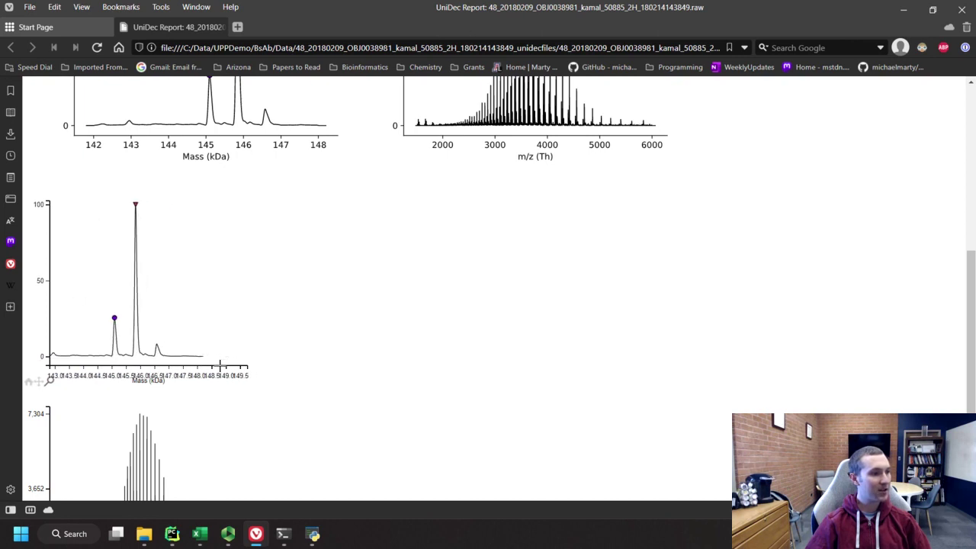
{"action": "left_click", "coordinate": [29, 381]}
Close the sample 48 report tab and minimize Vivaldi
{"action": "scroll", "coordinate": [301, 350], "scroll_direction": "down", "scroll_amount": 2}
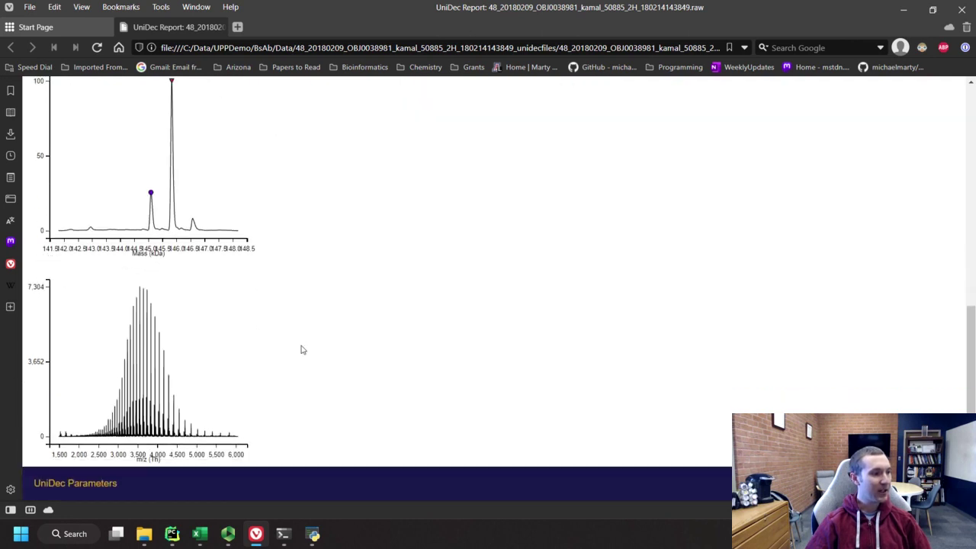
{"action": "scroll", "coordinate": [301, 350], "scroll_direction": "up", "scroll_amount": 3}
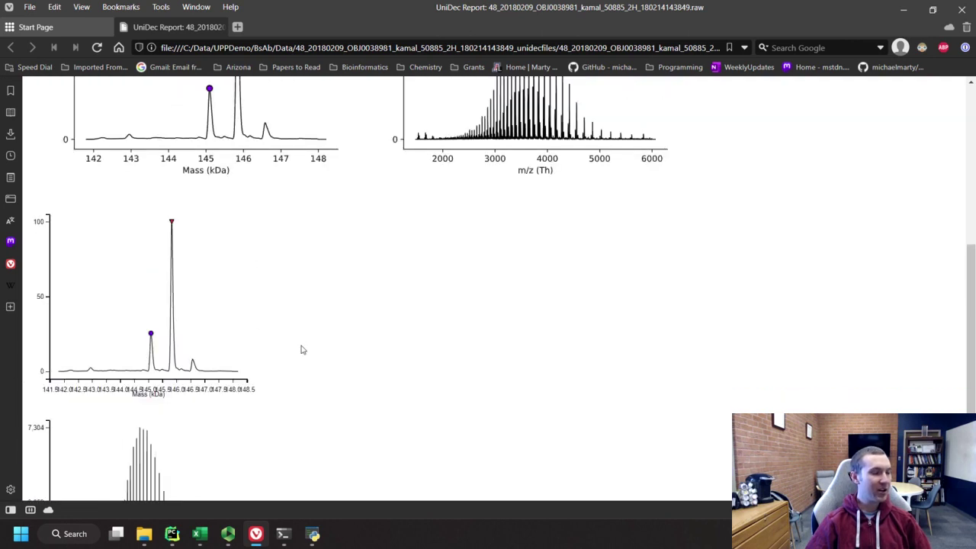
{"action": "left_click", "coordinate": [220, 29]}
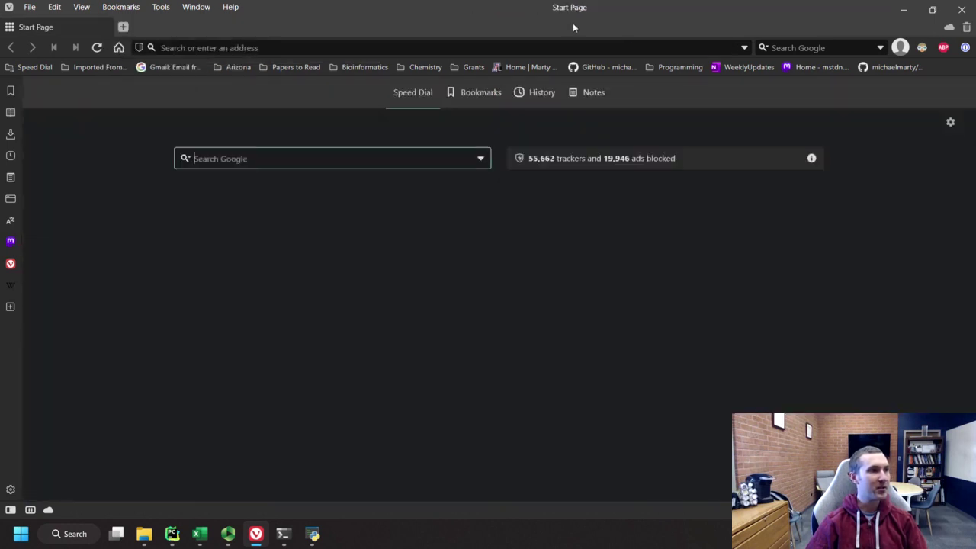
{"action": "left_click", "coordinate": [903, 9]}
Turn off Interactive Reports and preview the Sample name header and row 2 context menus
{"action": "left_click", "coordinate": [457, 106]}
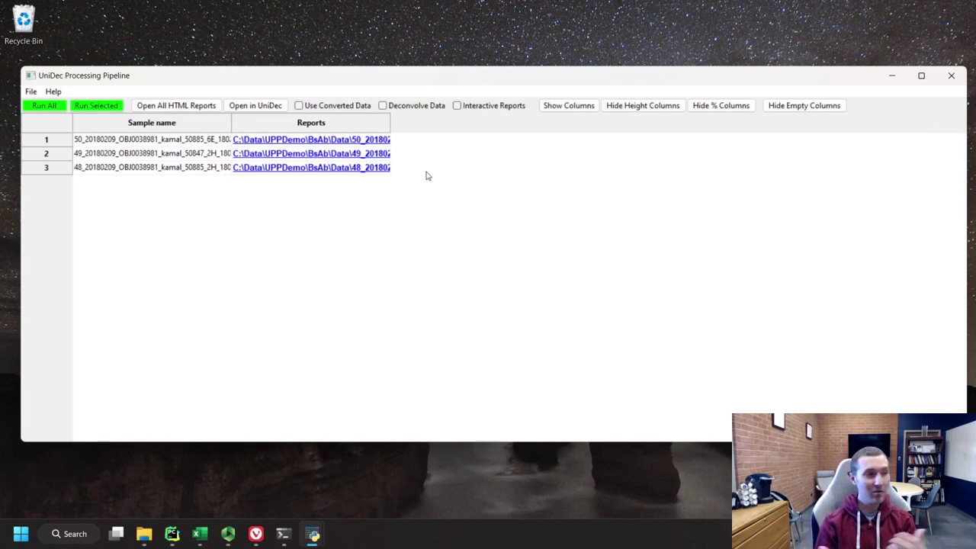
{"action": "right_click", "coordinate": [165, 124]}
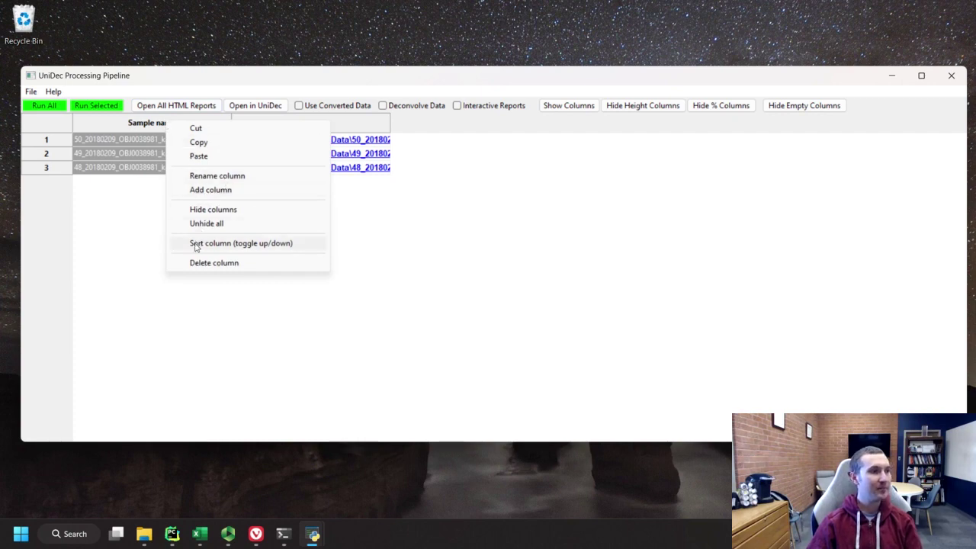
{"action": "right_click", "coordinate": [44, 157]}
{"action": "left_click", "coordinate": [250, 207]}
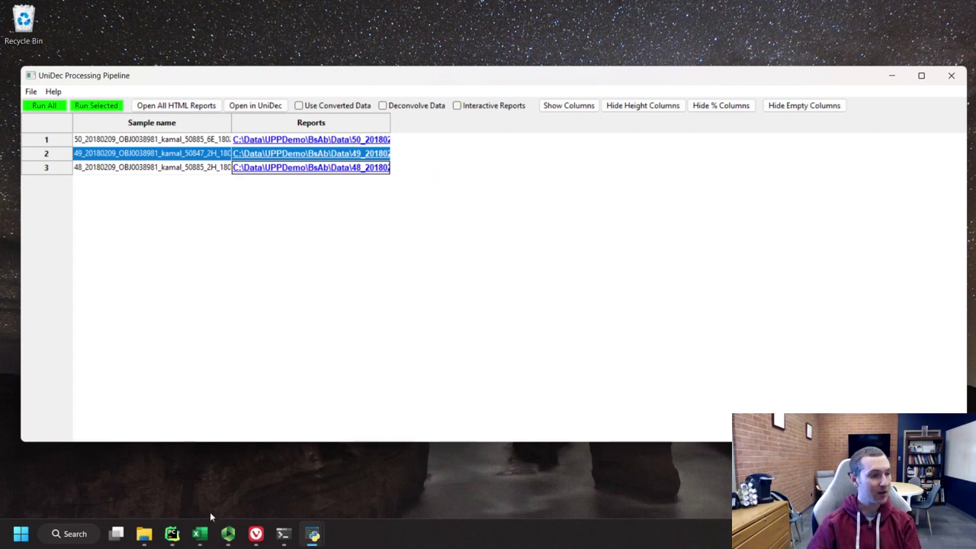
Bring the BsAb test short.xlsx workbook to the front in Excel
{"action": "mouse_move", "coordinate": [204, 538]}
{"action": "left_click", "coordinate": [156, 479]}
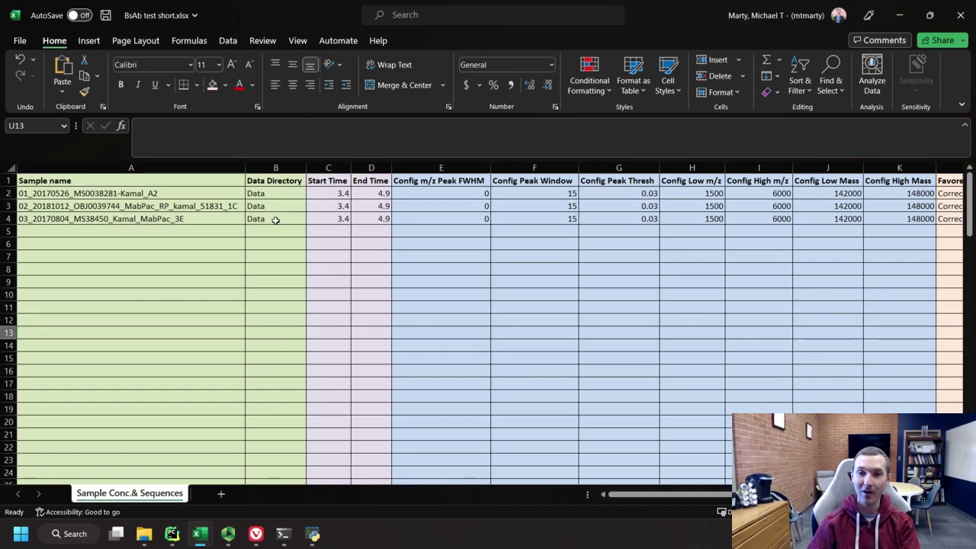
{"action": "mouse_move", "coordinate": [322, 538]}
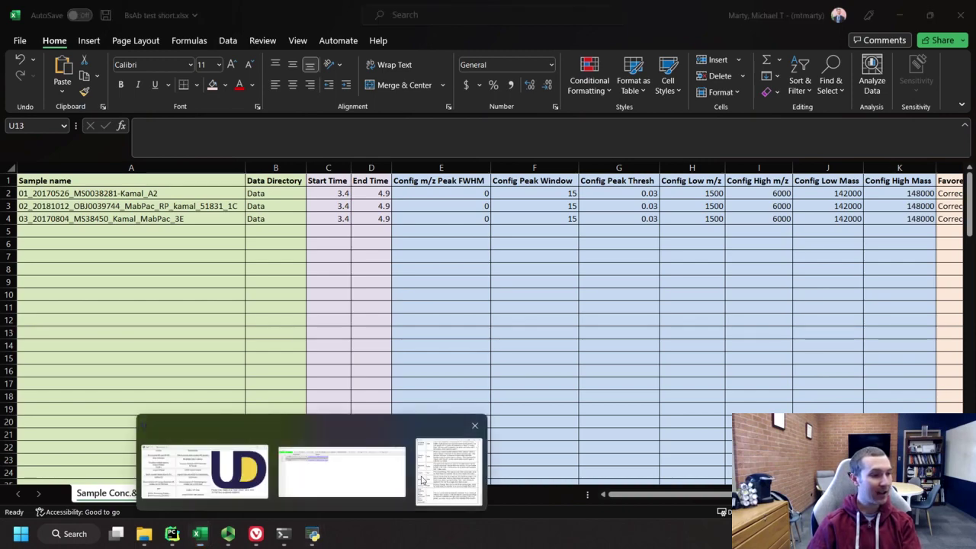
{"action": "left_click", "coordinate": [448, 469]}
{"action": "scroll", "coordinate": [310, 331], "scroll_direction": "down", "scroll_amount": 10}
{"action": "scroll", "coordinate": [310, 331], "scroll_direction": "up", "scroll_amount": 10}
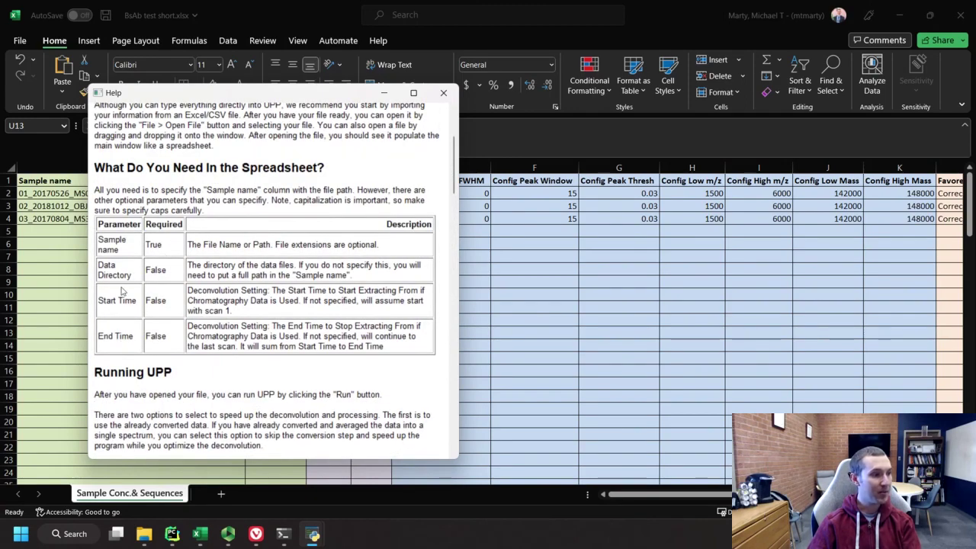
{"action": "left_click", "coordinate": [385, 93]}
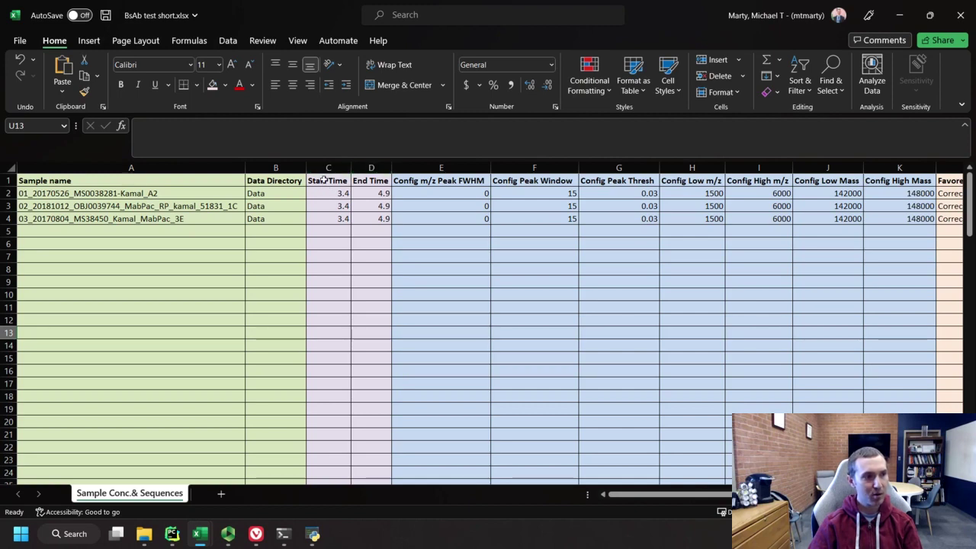
{"action": "left_click", "coordinate": [396, 180]}
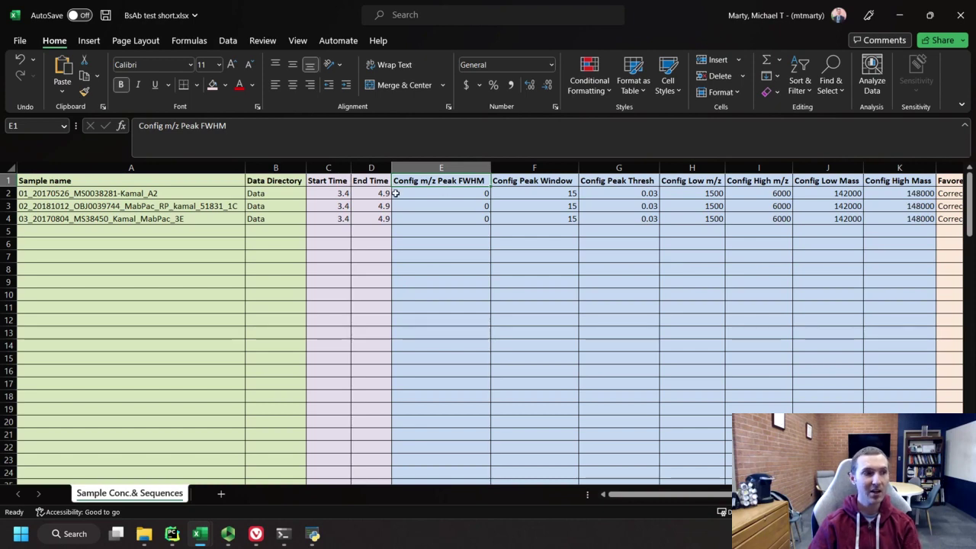
{"action": "left_click", "coordinate": [526, 181]}
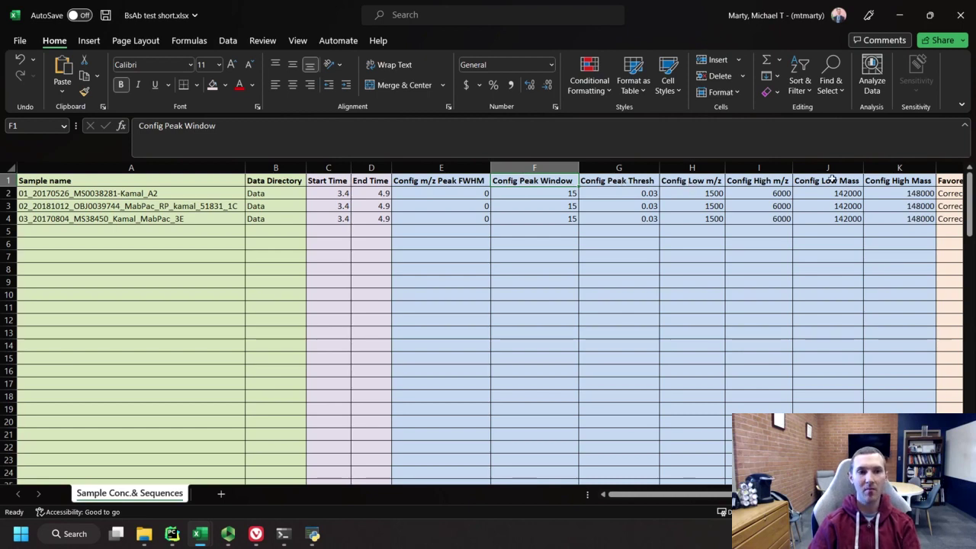
{"action": "mouse_move", "coordinate": [324, 541]}
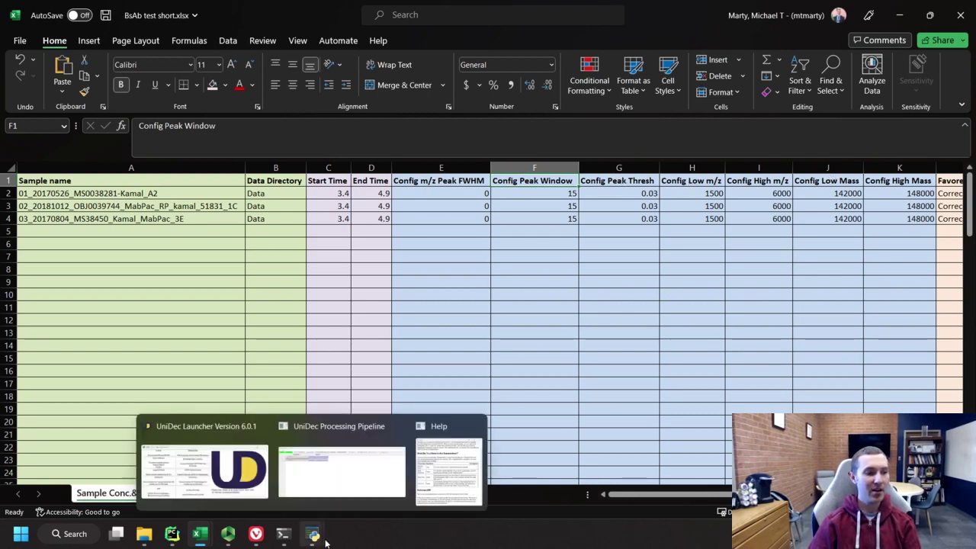
{"action": "left_click", "coordinate": [449, 466]}
{"action": "scroll", "coordinate": [346, 285], "scroll_direction": "down", "scroll_amount": 6}
{"action": "scroll", "coordinate": [347, 285], "scroll_direction": "down", "scroll_amount": 5}
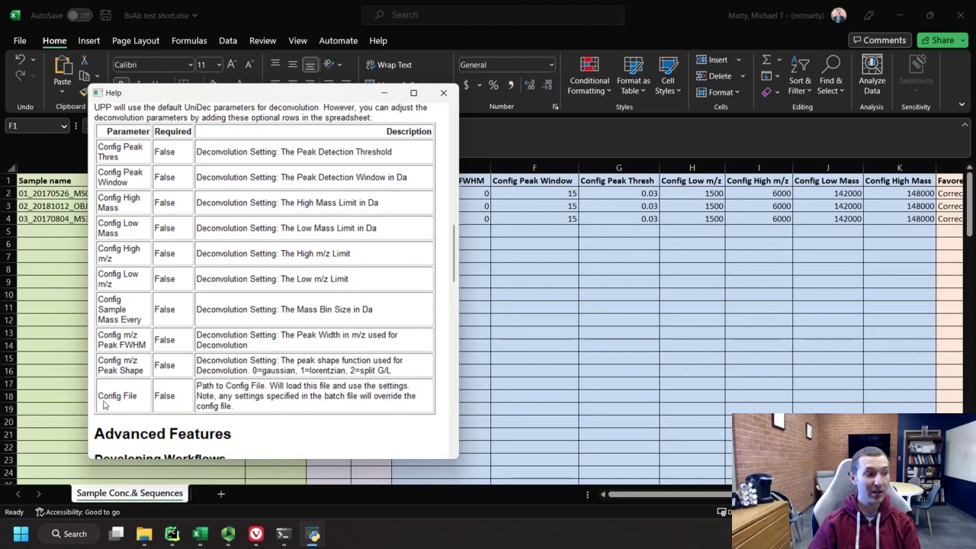
{"action": "left_click_drag", "start_coordinate": [104, 404], "coordinate": [119, 396]}
{"action": "left_click", "coordinate": [138, 397]}
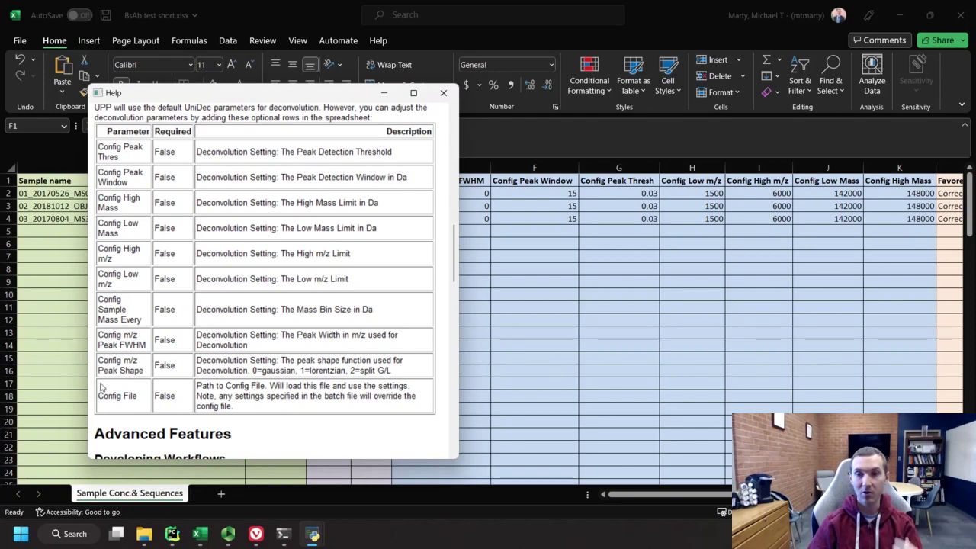
{"action": "left_click", "coordinate": [385, 89]}
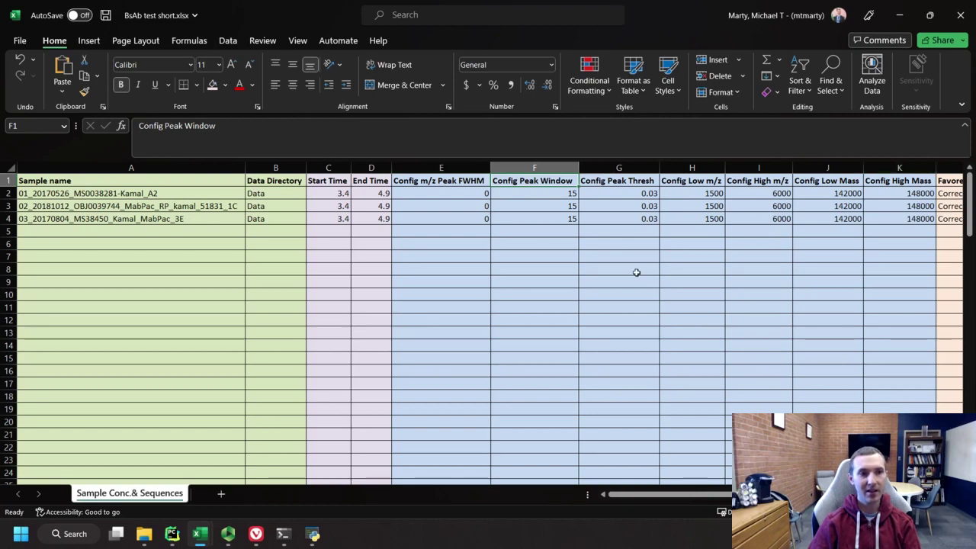
Scroll to columns L–V and check the 20 Da tolerance and variable_mods.csv file
{"action": "mouse_move", "coordinate": [665, 499]}
{"action": "left_mouse_down"}
{"action": "mouse_move", "coordinate": [688, 498]}
{"action": "mouse_move", "coordinate": [664, 500]}
{"action": "left_mouse_up"}
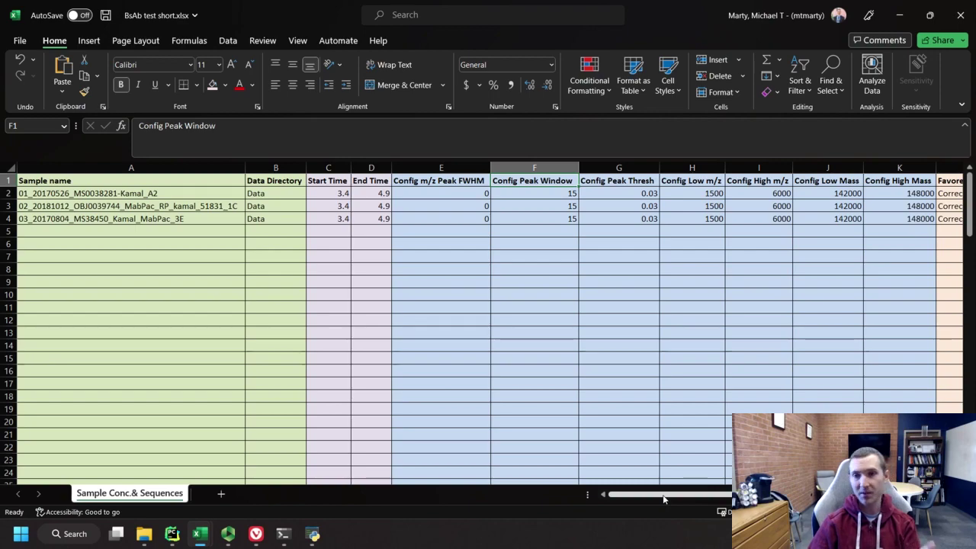
{"action": "left_click_drag", "start_coordinate": [663, 499], "coordinate": [753, 497]}
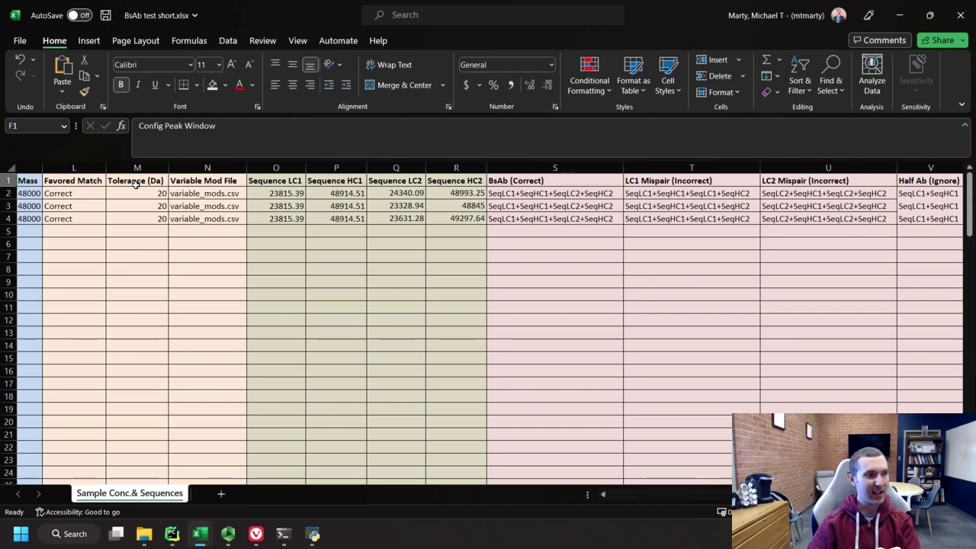
{"action": "left_click", "coordinate": [137, 192]}
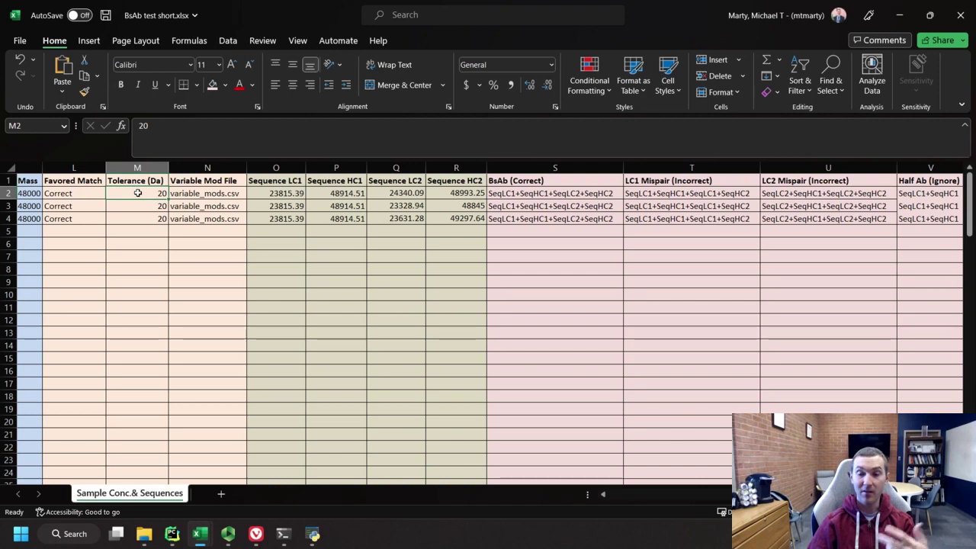
{"action": "left_click", "coordinate": [191, 193]}
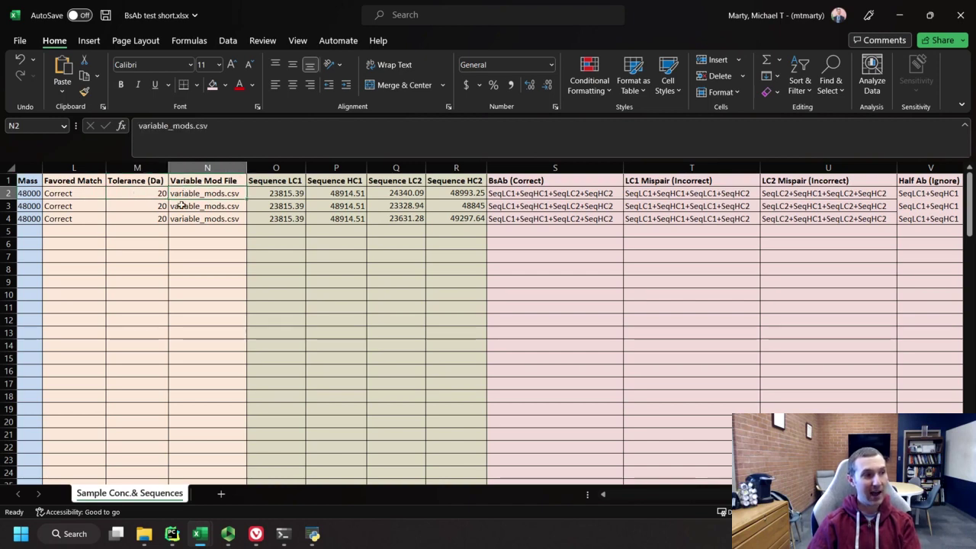
{"action": "mouse_move", "coordinate": [200, 534]}
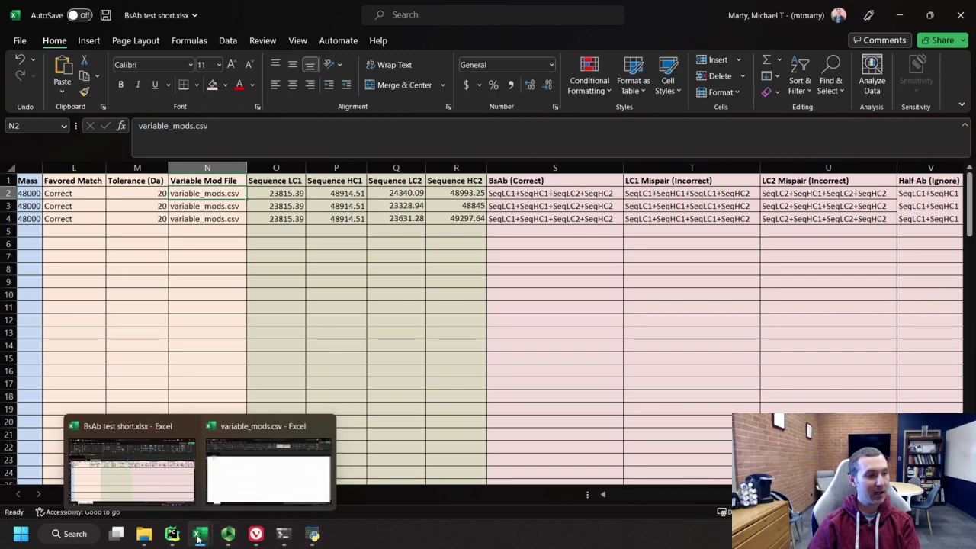
{"action": "left_click", "coordinate": [240, 474]}
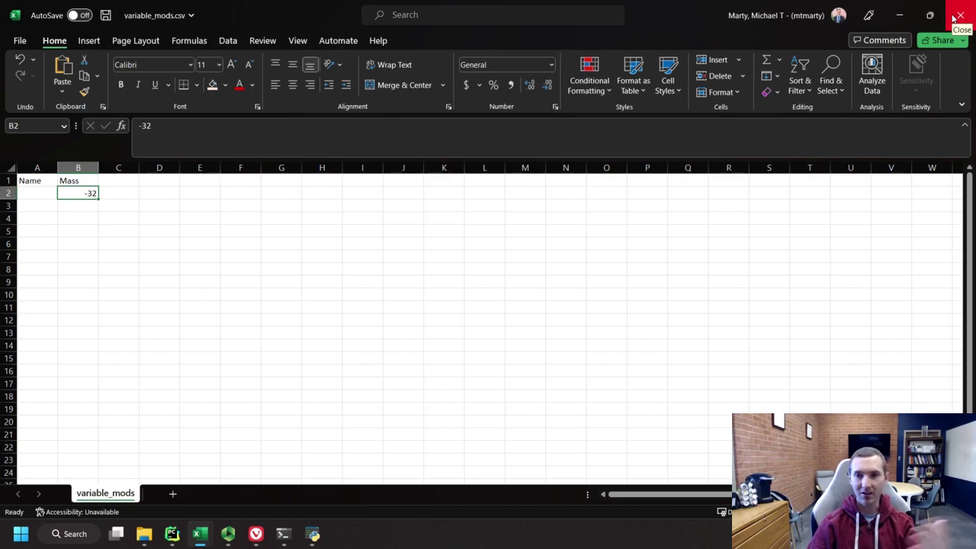
{"action": "left_click", "coordinate": [904, 18]}
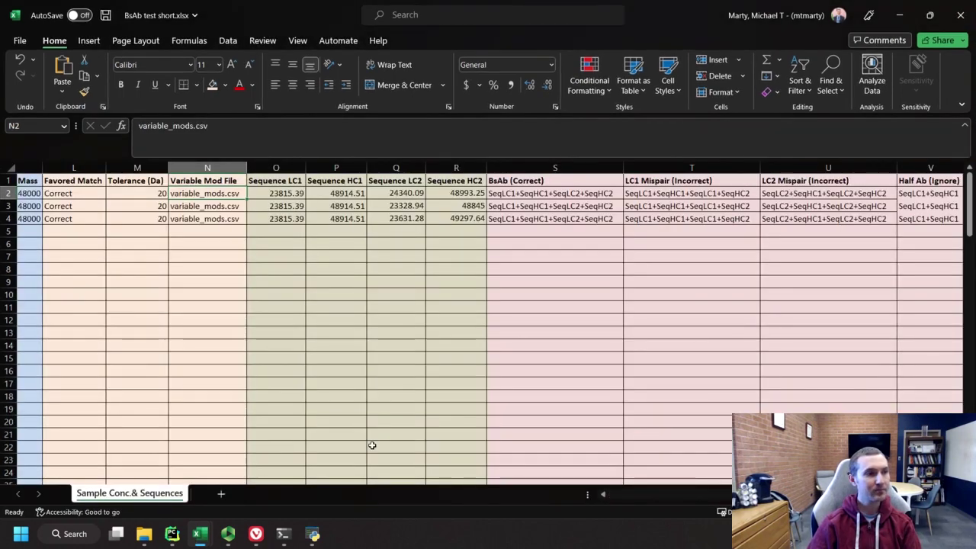
{"action": "left_click", "coordinate": [71, 180]}
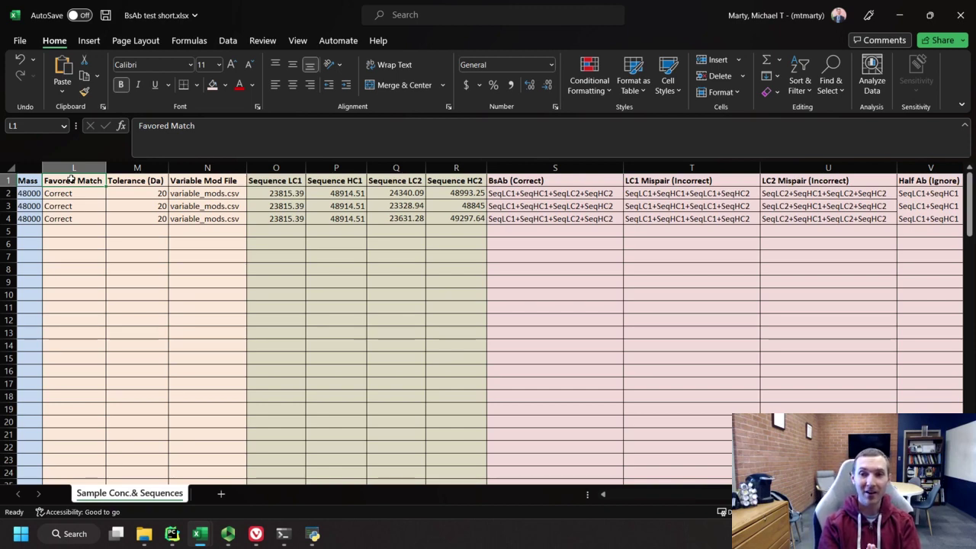
{"action": "left_click", "coordinate": [275, 180]}
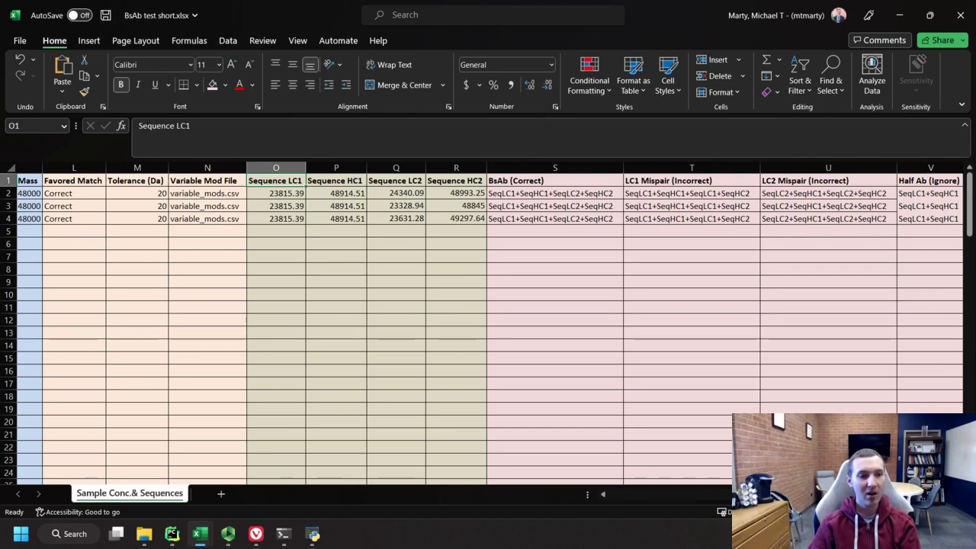
{"action": "scroll", "coordinate": [488, 320], "scroll_direction": "right", "scroll_amount": 3}
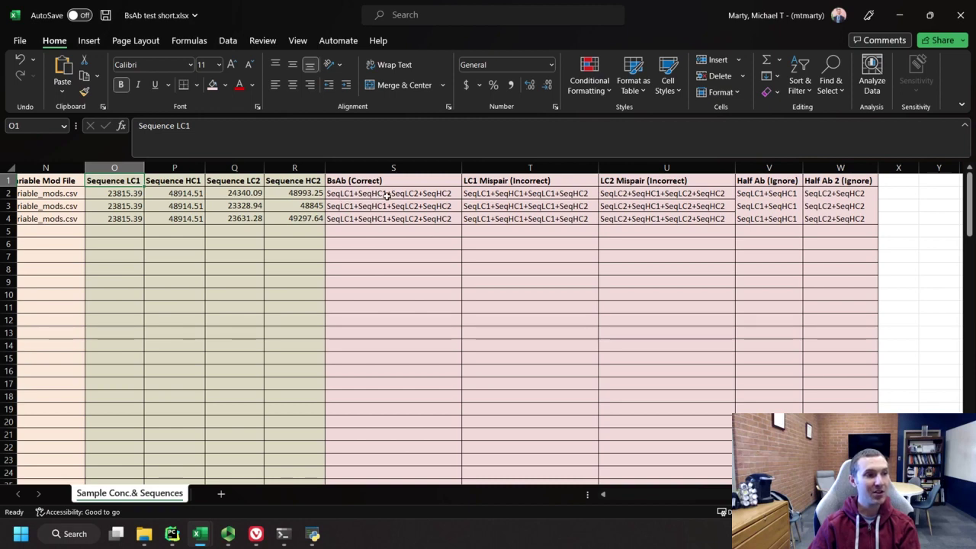
{"action": "left_click", "coordinate": [114, 194]}
{"action": "left_click", "coordinate": [174, 194]}
{"action": "left_click", "coordinate": [233, 194]}
{"action": "left_click", "coordinate": [283, 195]}
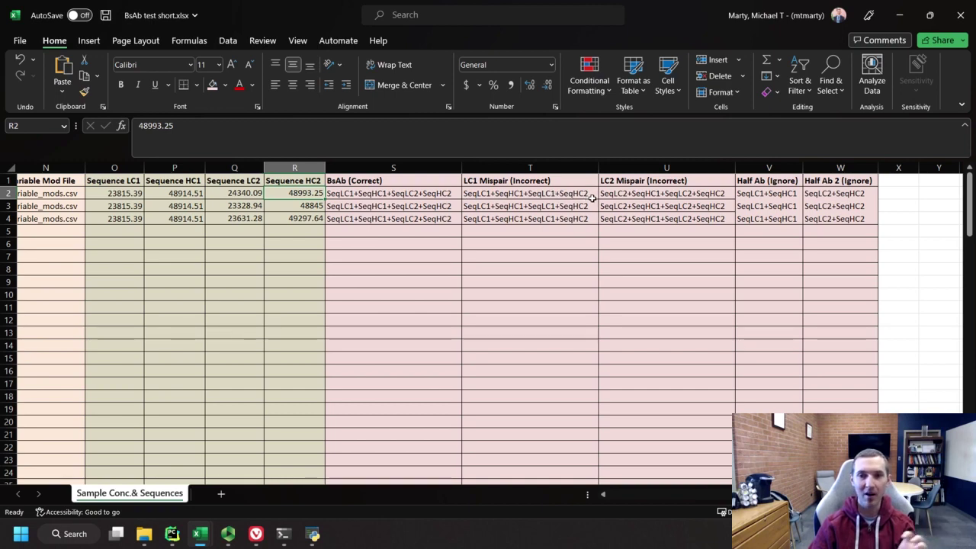
{"action": "left_click", "coordinate": [620, 180]}
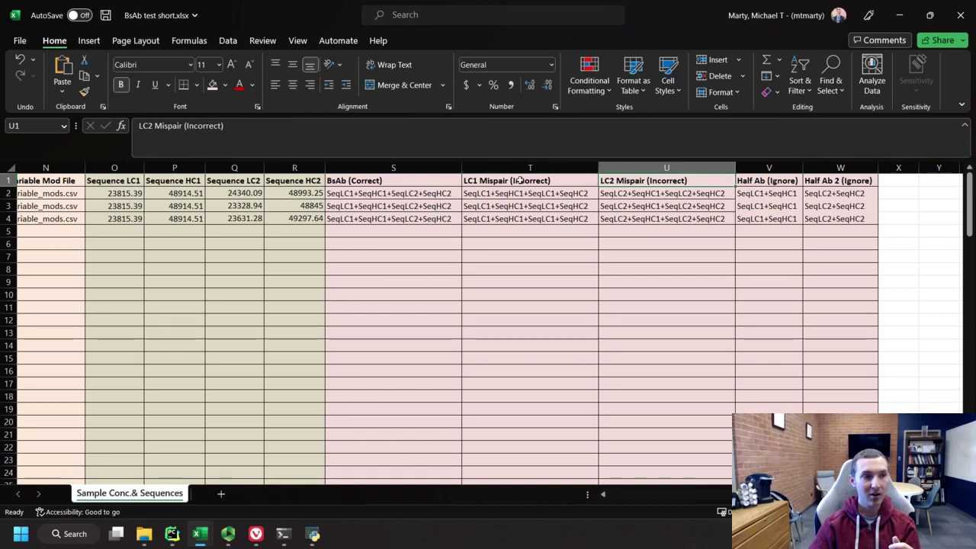
{"action": "left_click", "coordinate": [519, 180]}
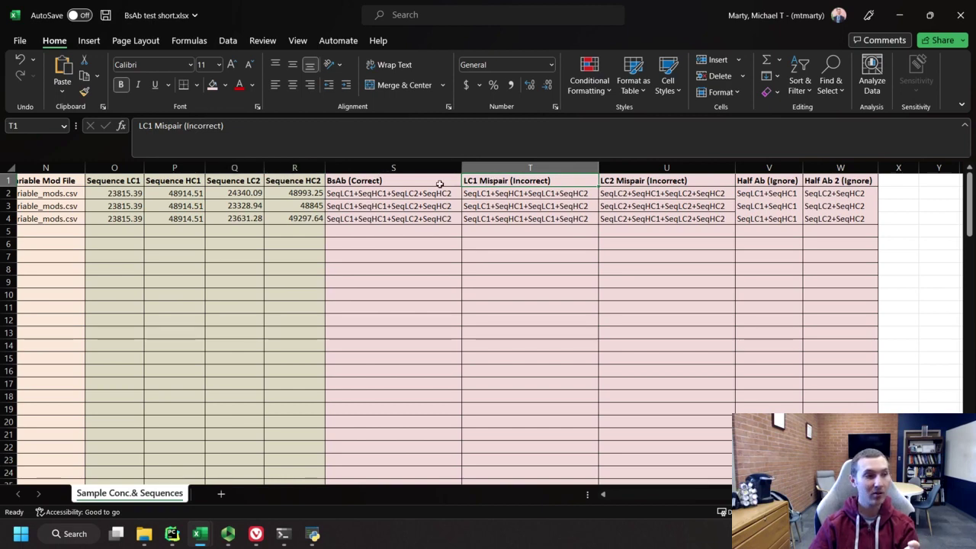
{"action": "left_click", "coordinate": [353, 181]}
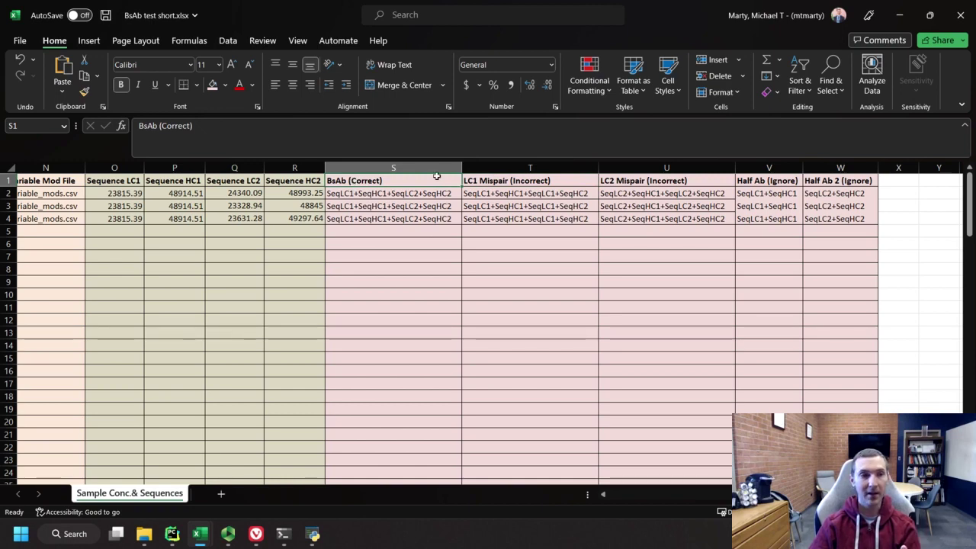
{"action": "left_click", "coordinate": [787, 182]}
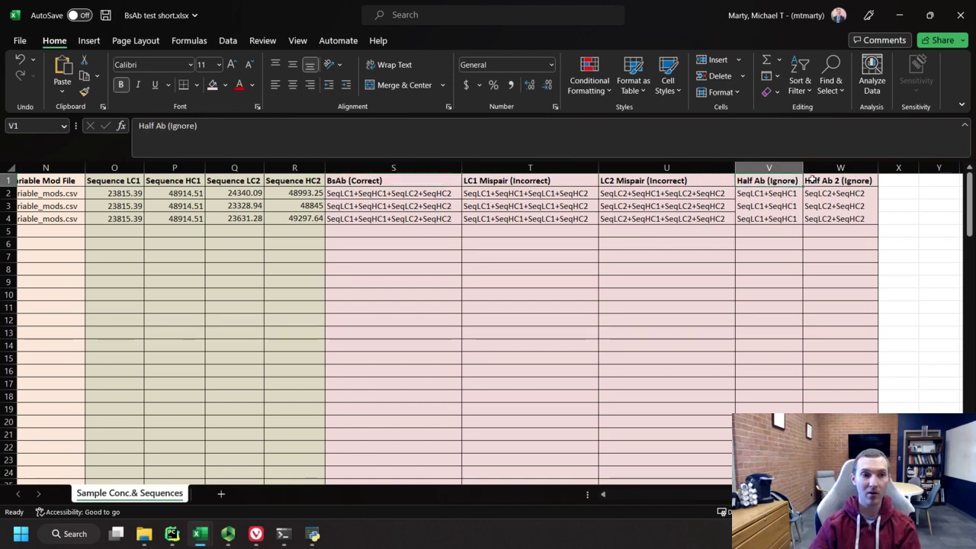
{"action": "left_click", "coordinate": [755, 193]}
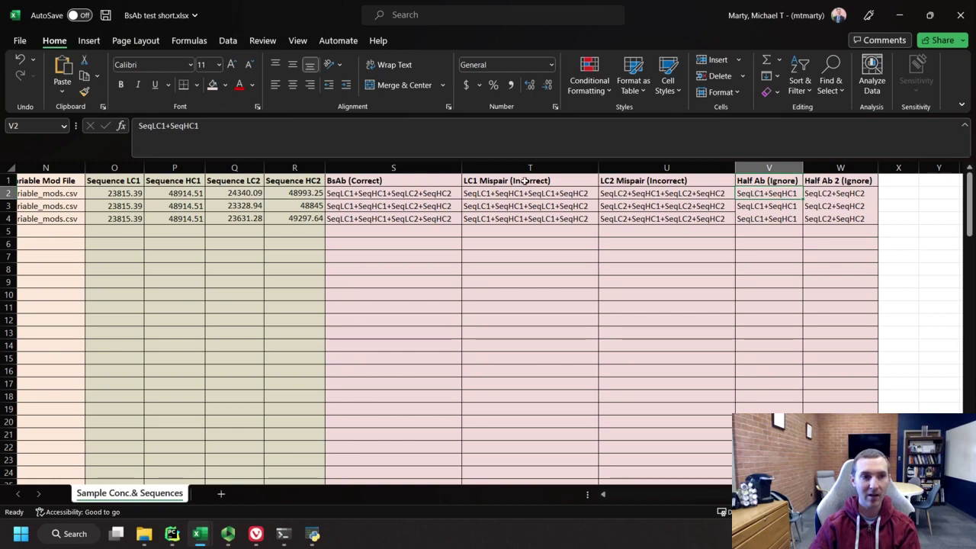
{"action": "left_click", "coordinate": [858, 192]}
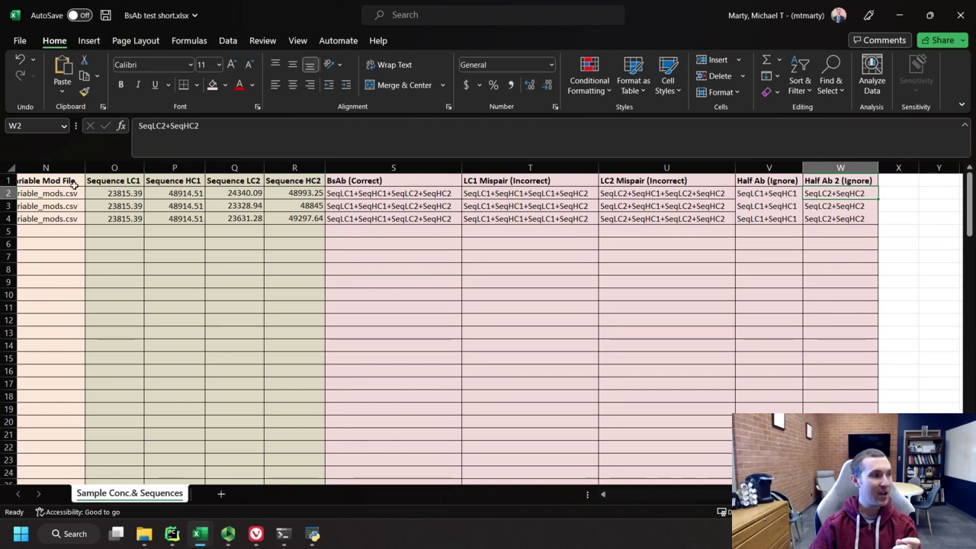
{"action": "left_click", "coordinate": [114, 181]}
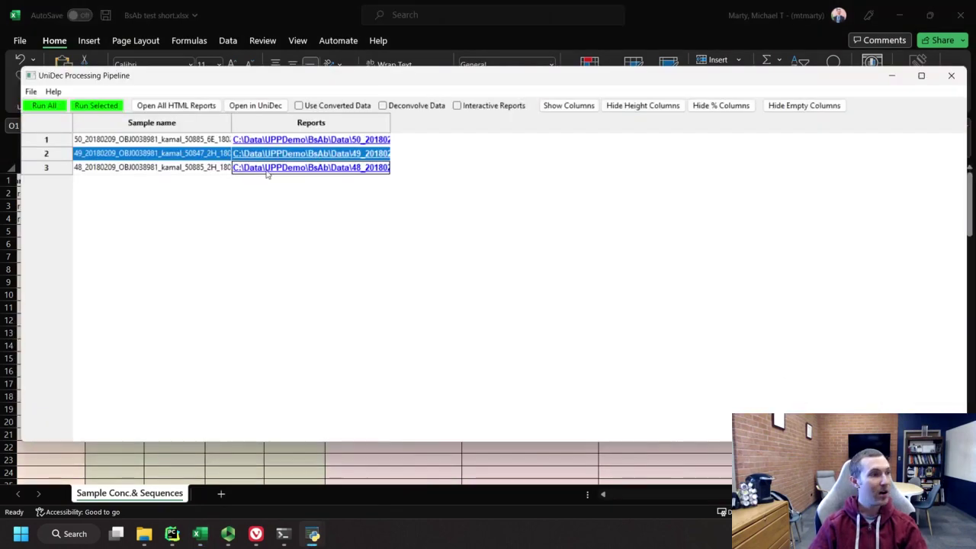
Cancel an Open File attempt, then clear all three samples from the table
{"action": "left_click", "coordinate": [34, 93]}
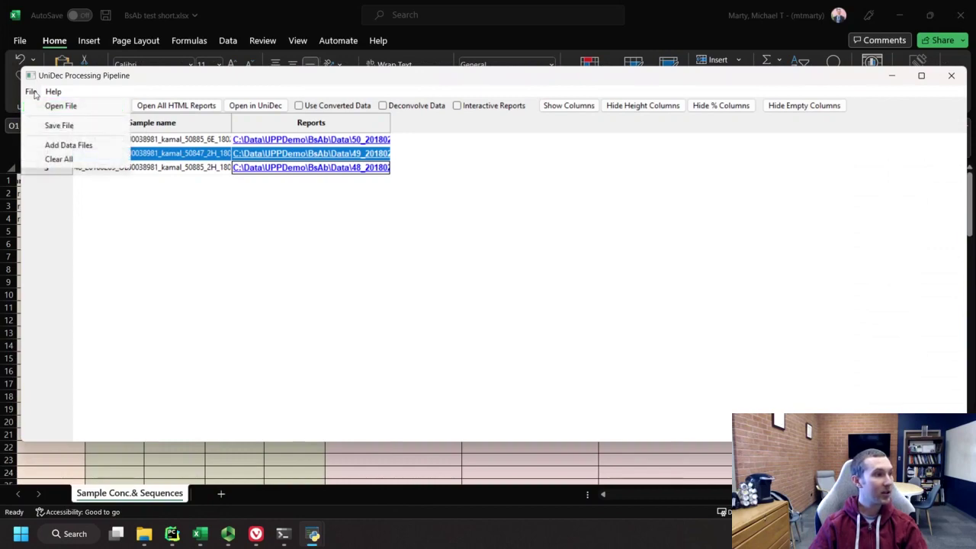
{"action": "left_click", "coordinate": [55, 106]}
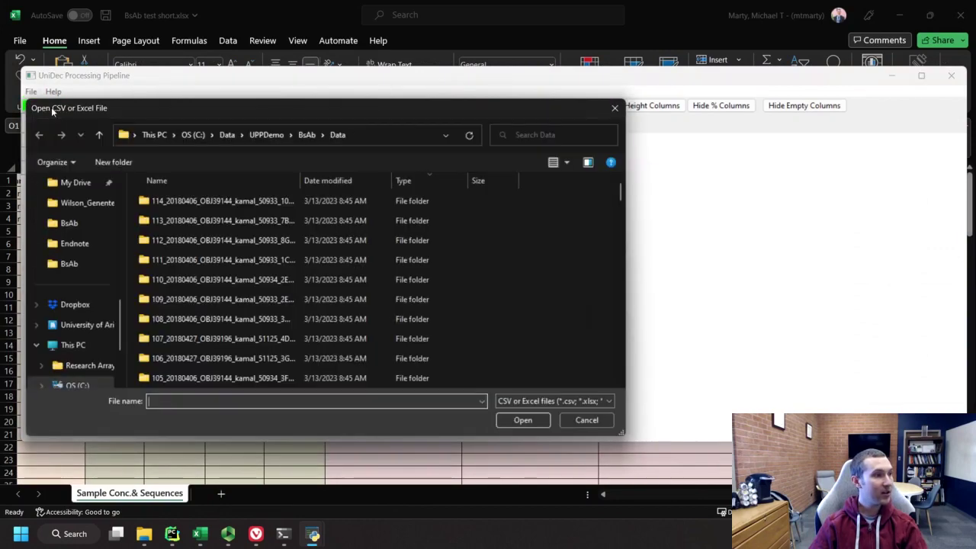
{"action": "left_click", "coordinate": [570, 421]}
{"action": "left_click", "coordinate": [32, 94]}
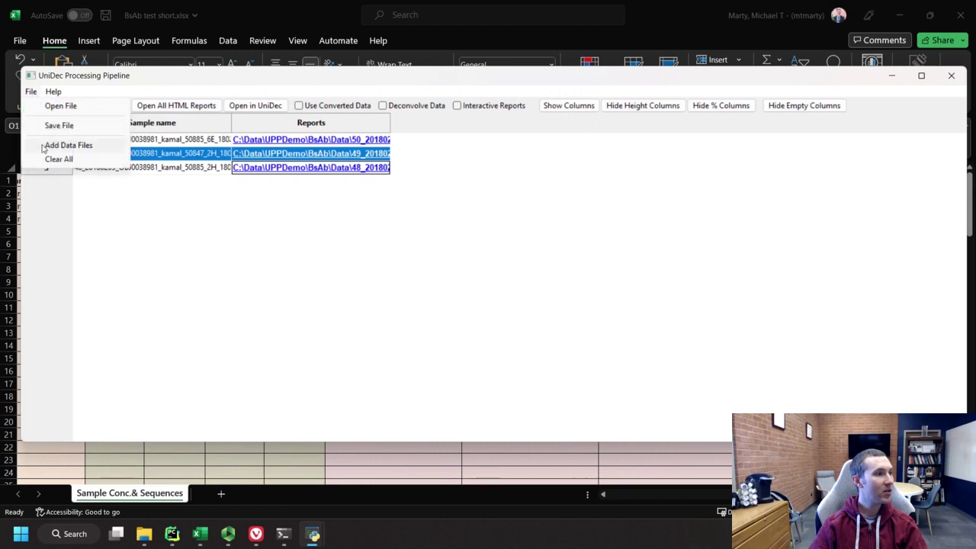
{"action": "left_click", "coordinate": [49, 161]}
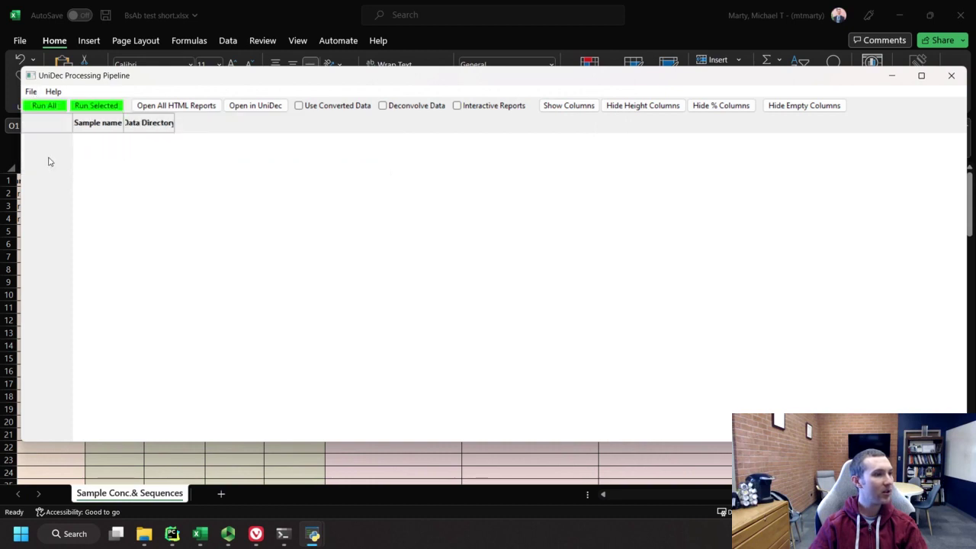
{"action": "left_click", "coordinate": [31, 92]}
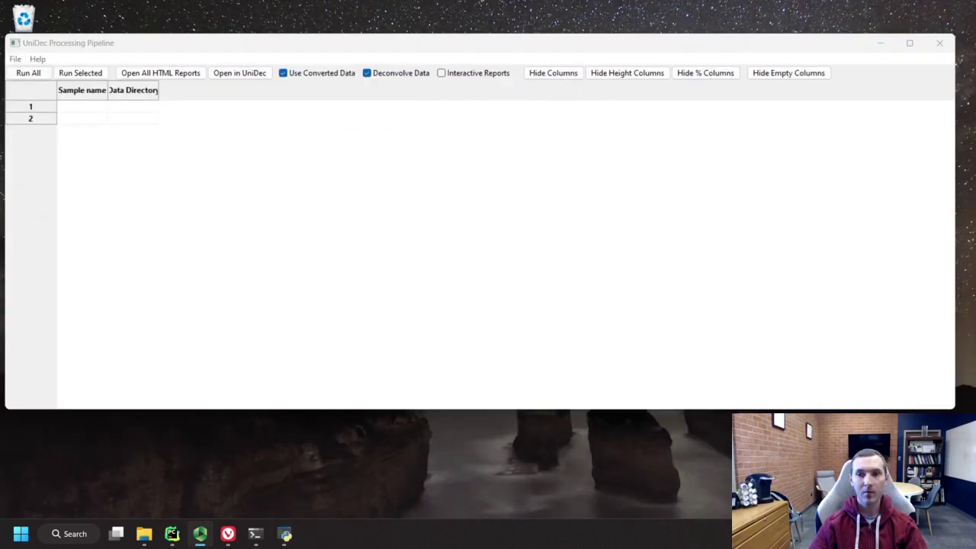
Load the BsAb test short.xlsx sample sheet from the BsAb folder
{"action": "left_click", "coordinate": [15, 60]}
{"action": "left_click", "coordinate": [21, 72]}
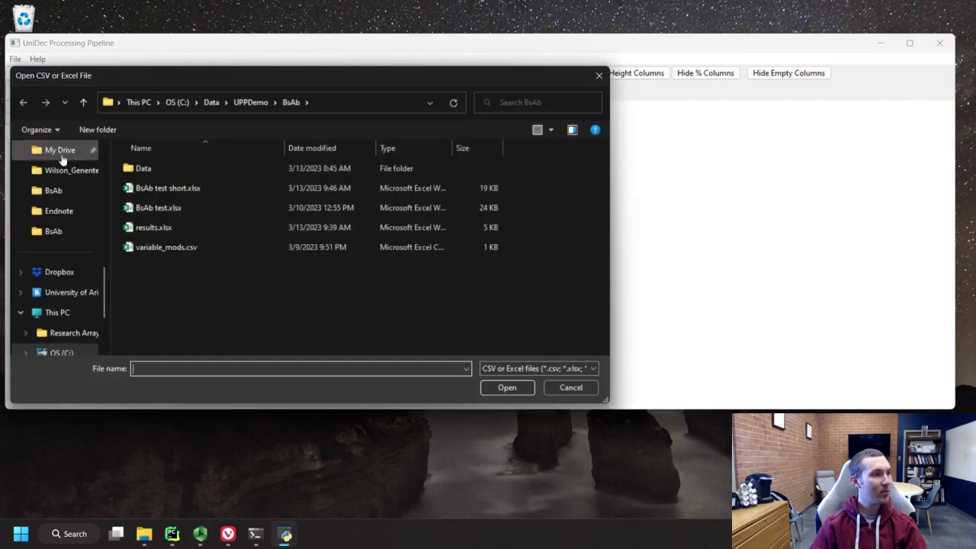
{"action": "double_click", "coordinate": [165, 191]}
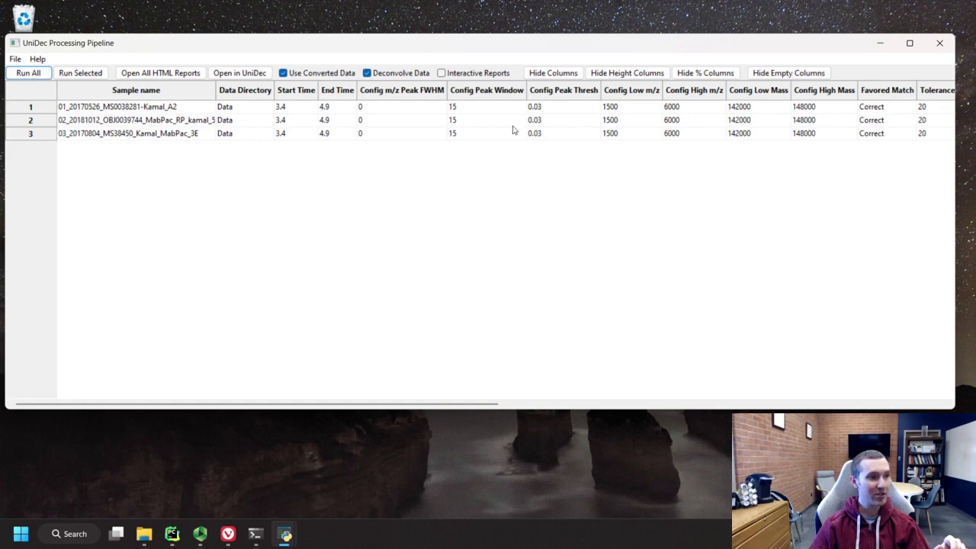
Scroll to the pairing results showing BsAb (correct) about 82.2, 82.7 and 75.8%
{"action": "left_click", "coordinate": [16, 58]}
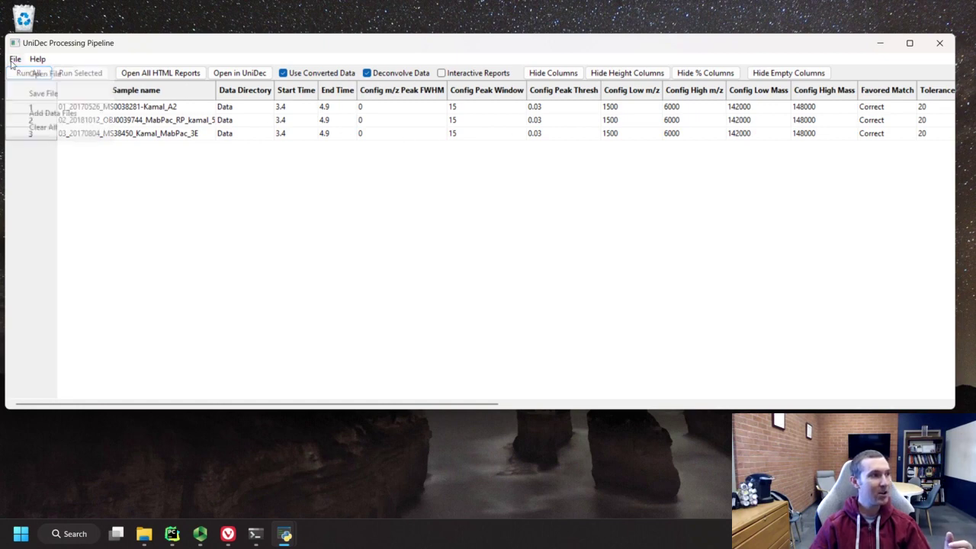
{"action": "left_click", "coordinate": [15, 60]}
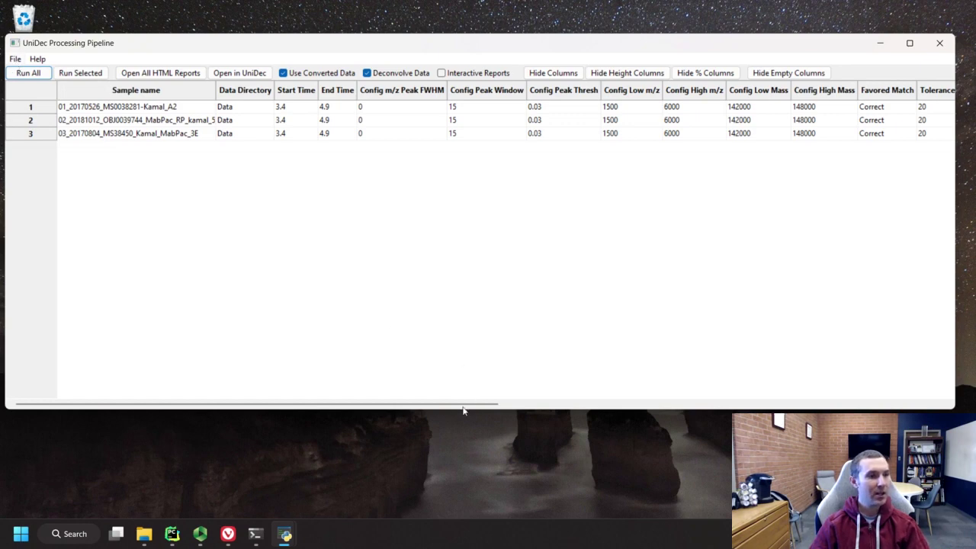
{"action": "left_click_drag", "start_coordinate": [457, 407], "coordinate": [312, 366]}
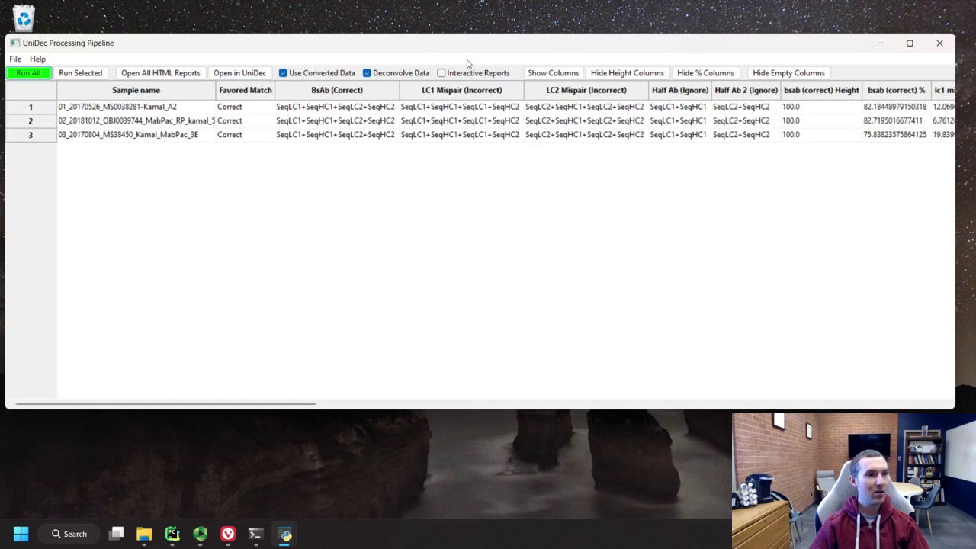
Scroll through the result columns, then hide the Height and % columns
{"action": "left_click", "coordinate": [540, 78]}
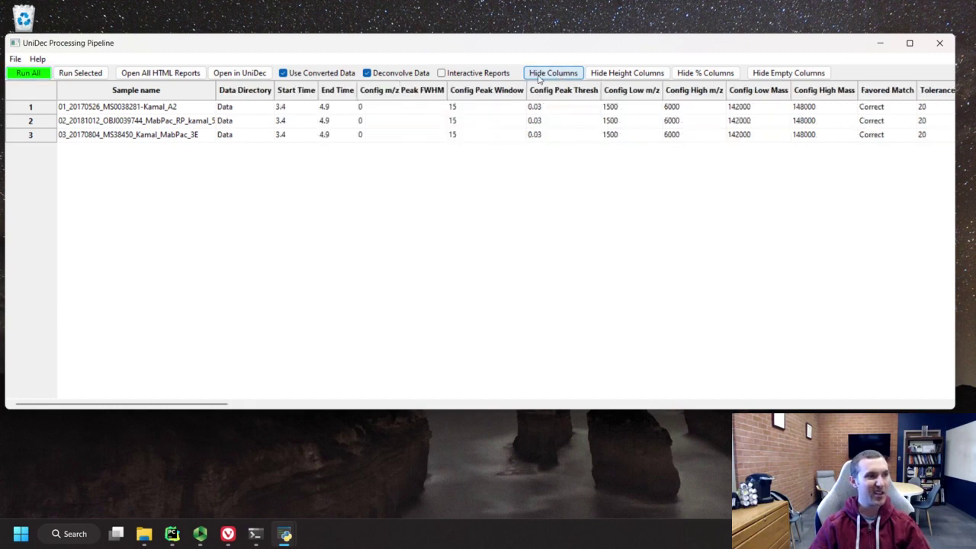
{"action": "left_click", "coordinate": [538, 79]}
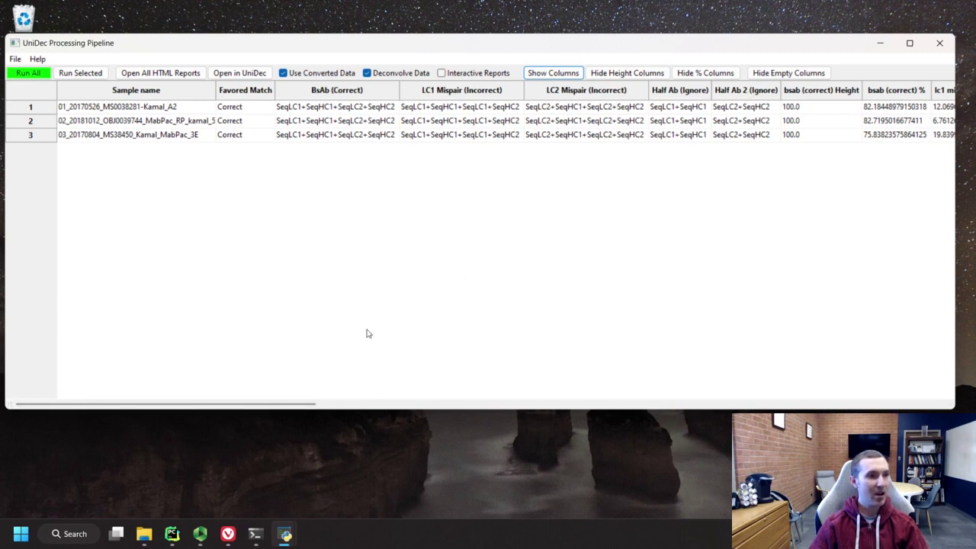
{"action": "left_click_drag", "start_coordinate": [283, 409], "coordinate": [440, 331]}
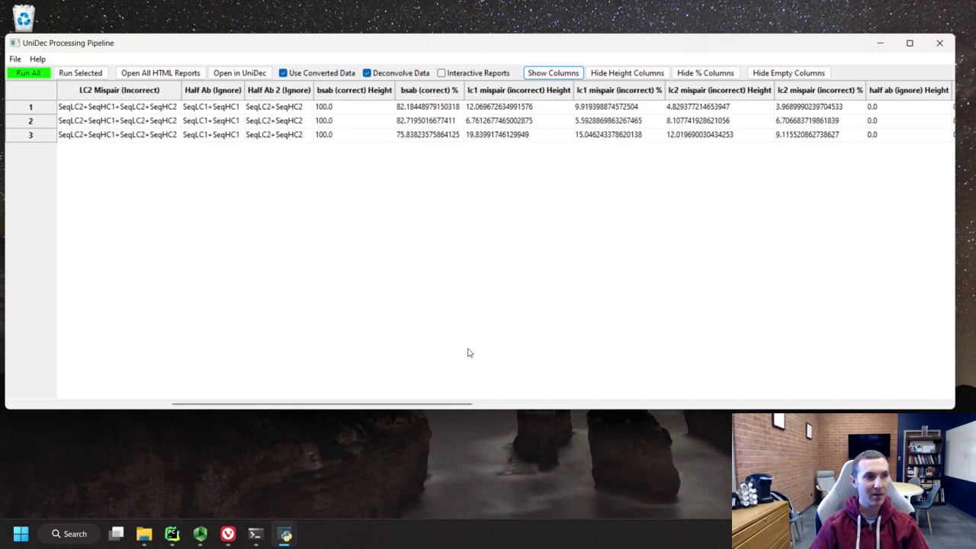
{"action": "left_click_drag", "start_coordinate": [458, 406], "coordinate": [526, 385]}
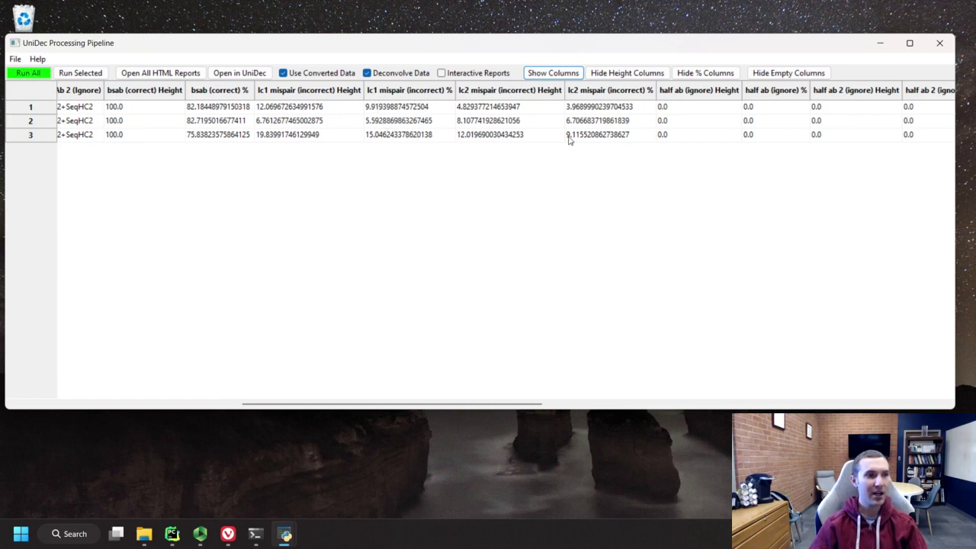
{"action": "left_click", "coordinate": [626, 72]}
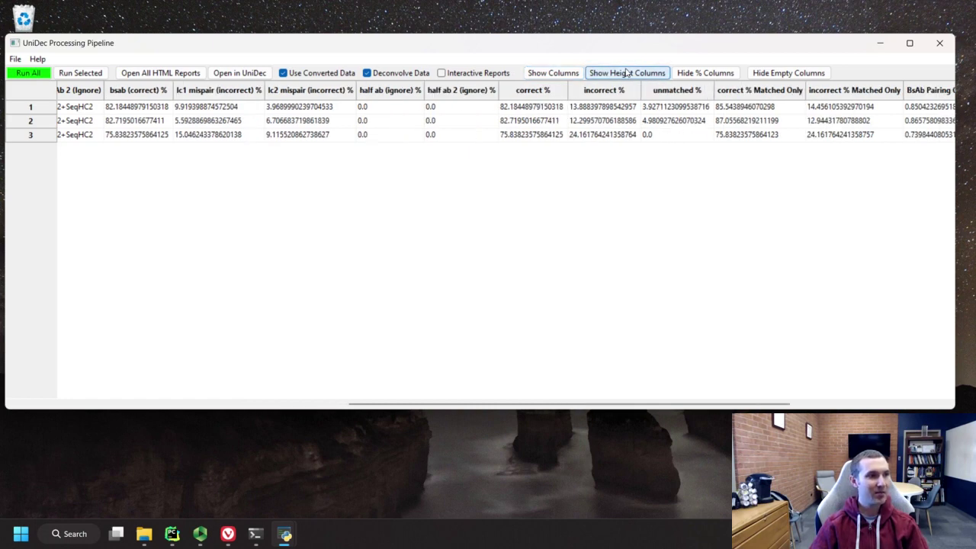
{"action": "left_click", "coordinate": [695, 73]}
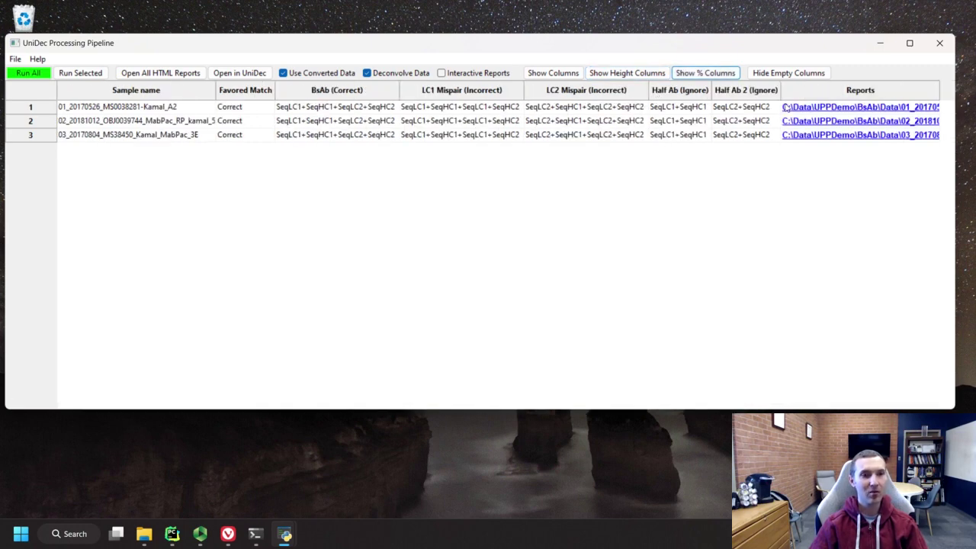
Review the A2 sample's HTML report with its BsAb (Correct) and mispair peaks, then minimize Vivaldi
{"action": "left_click", "coordinate": [835, 107]}
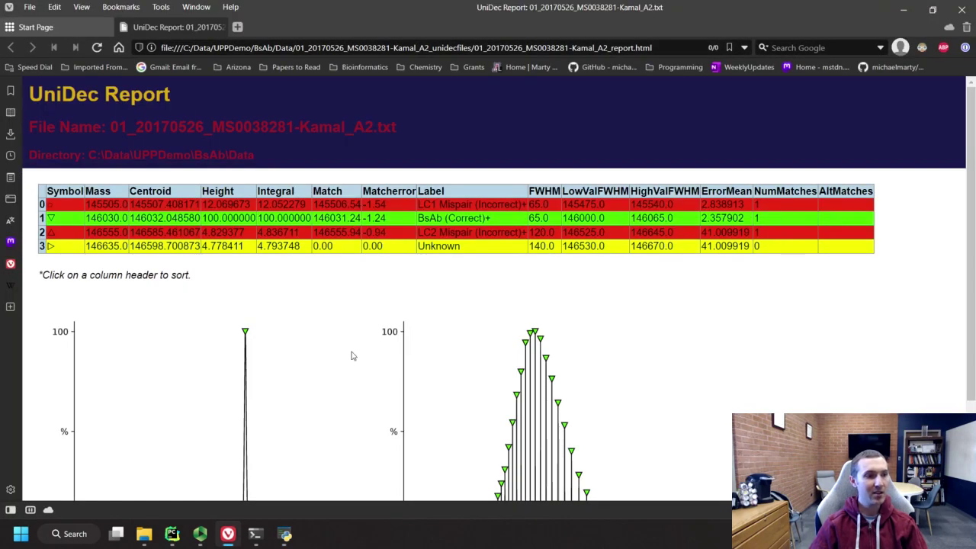
{"action": "scroll", "coordinate": [320, 361], "scroll_direction": "down", "scroll_amount": 2}
{"action": "scroll", "coordinate": [320, 360], "scroll_direction": "up", "scroll_amount": 1}
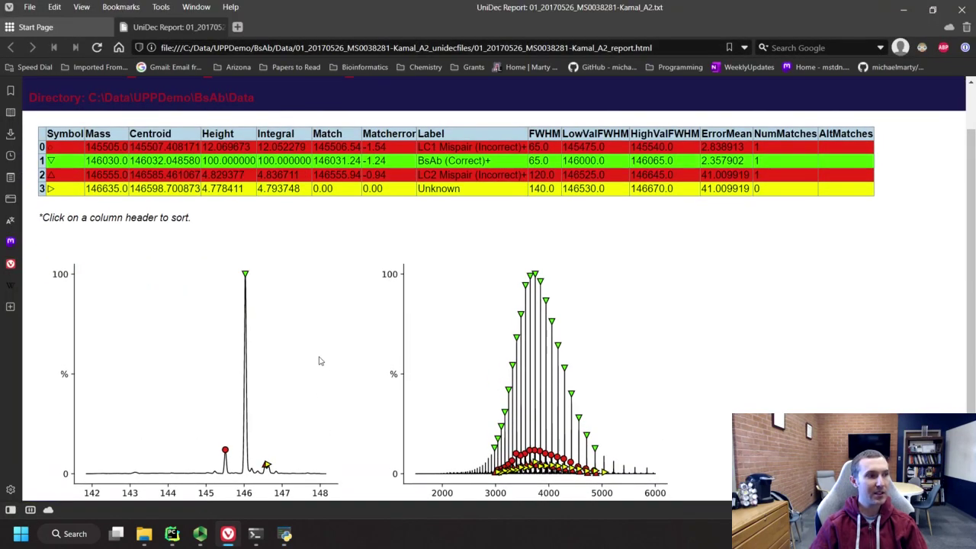
{"action": "scroll", "coordinate": [320, 360], "scroll_direction": "down", "scroll_amount": 1}
{"action": "scroll", "coordinate": [320, 360], "scroll_direction": "up", "scroll_amount": 1}
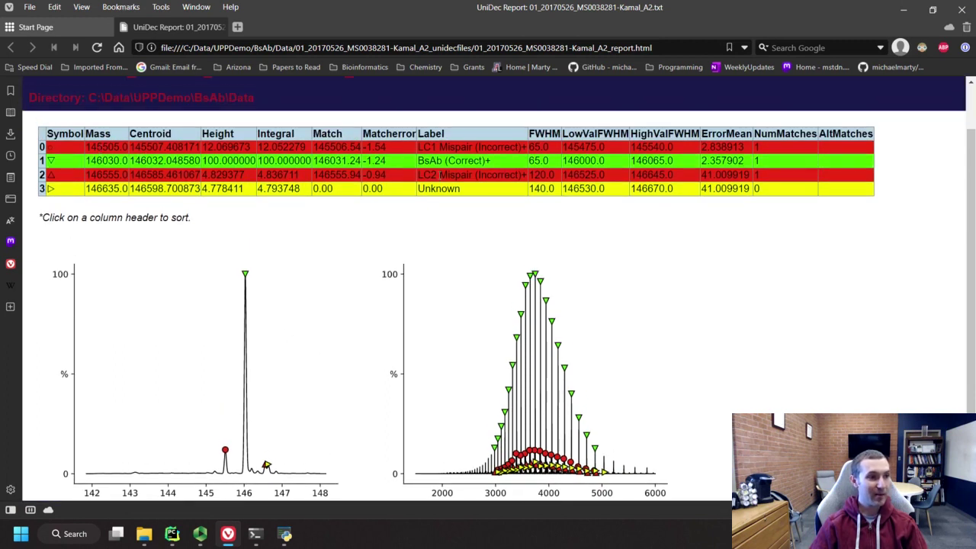
{"action": "scroll", "coordinate": [468, 311], "scroll_direction": "down", "scroll_amount": 1}
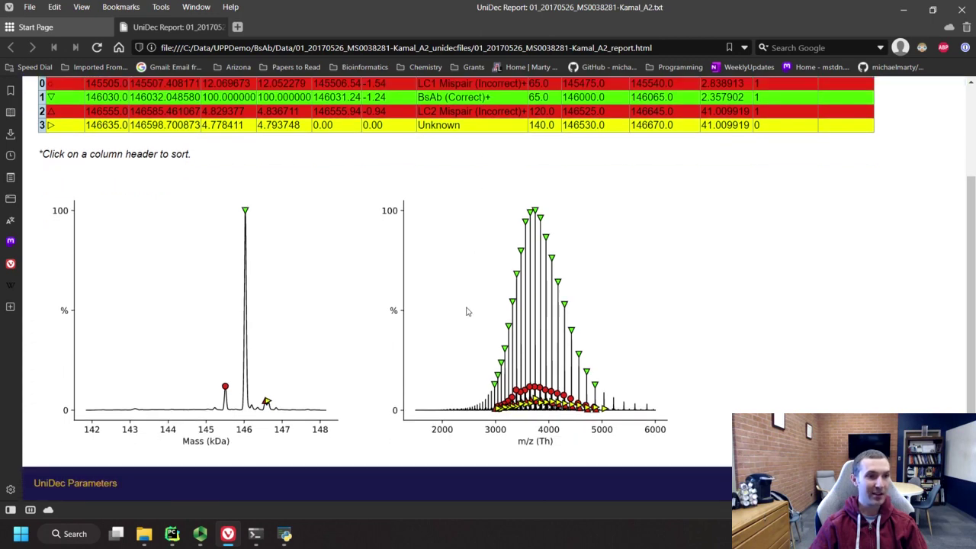
{"action": "scroll", "coordinate": [467, 311], "scroll_direction": "up", "scroll_amount": 2}
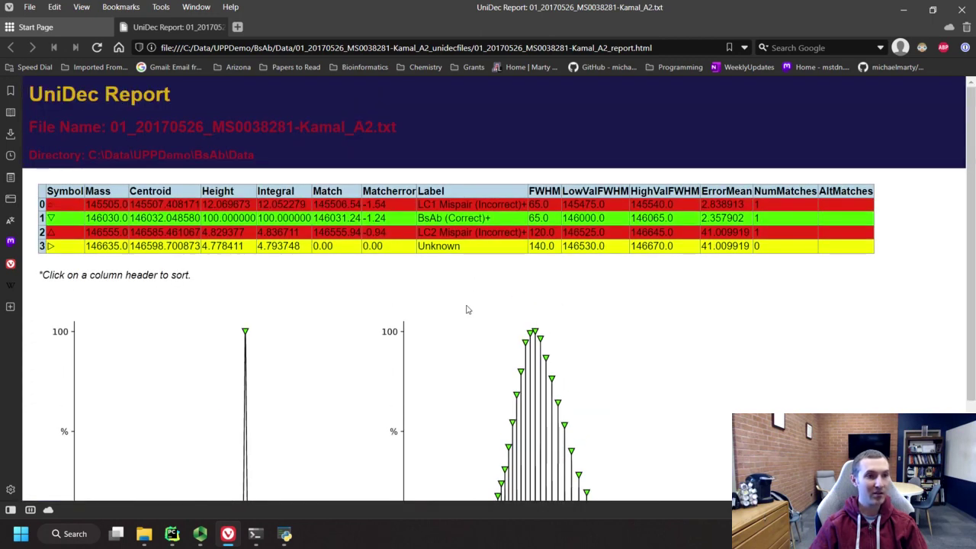
{"action": "left_click", "coordinate": [905, 10]}
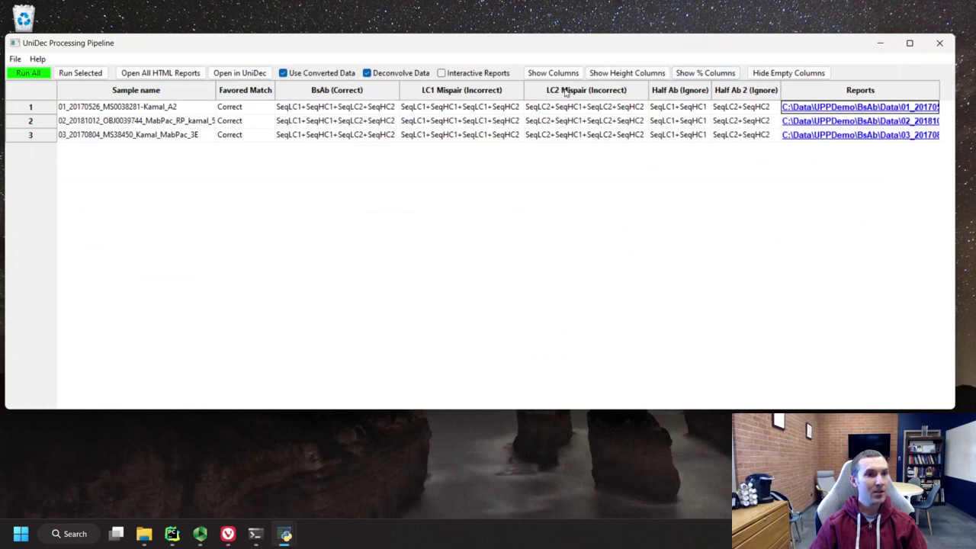
Open results.xlsx from the BsAb folder and widen column AQ
{"action": "left_click", "coordinate": [144, 535]}
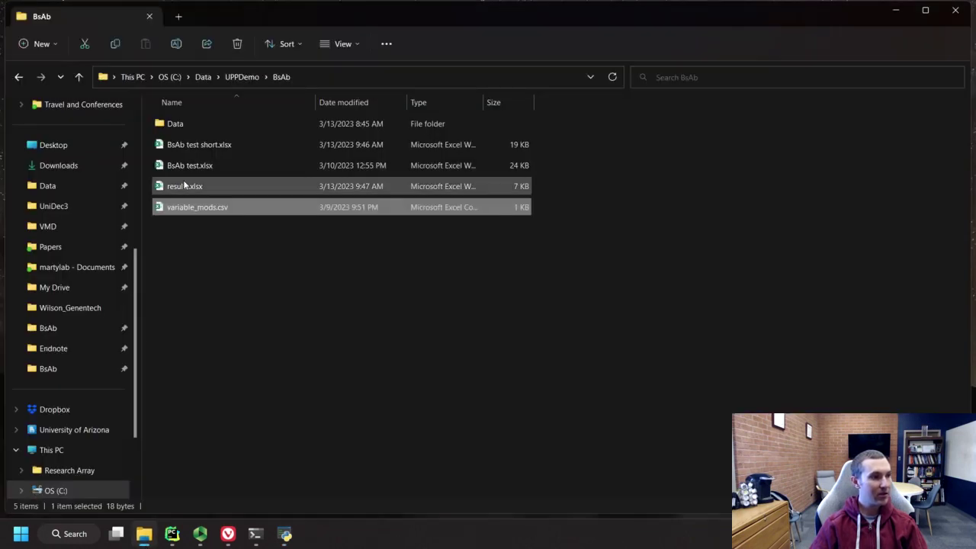
{"action": "left_click", "coordinate": [174, 191]}
{"action": "double_click", "coordinate": [175, 194]}
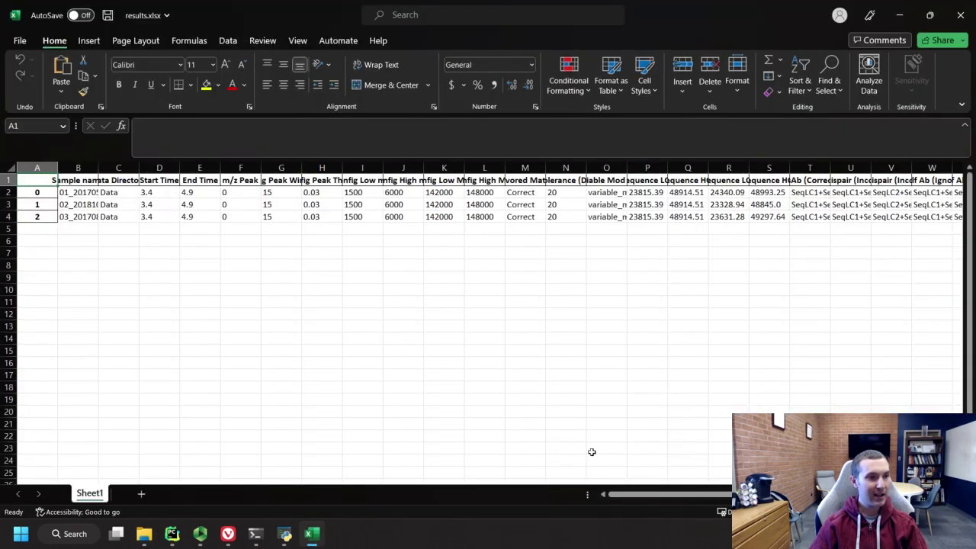
{"action": "left_click_drag", "start_coordinate": [709, 496], "coordinate": [769, 496]}
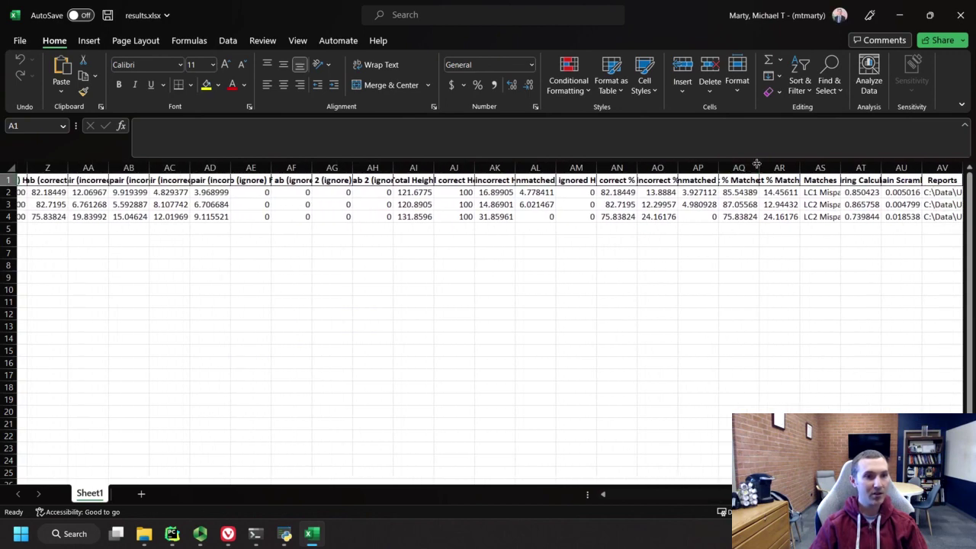
{"action": "left_click_drag", "start_coordinate": [759, 167], "coordinate": [784, 167]}
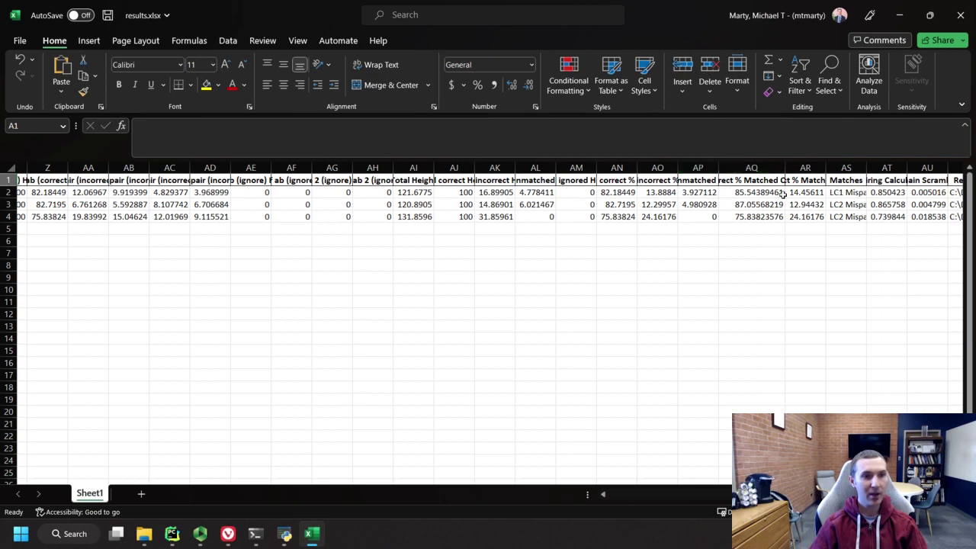
Check each sample's correct and incorrect % Matched Only values, then minimize Excel
{"action": "left_click", "coordinate": [743, 192]}
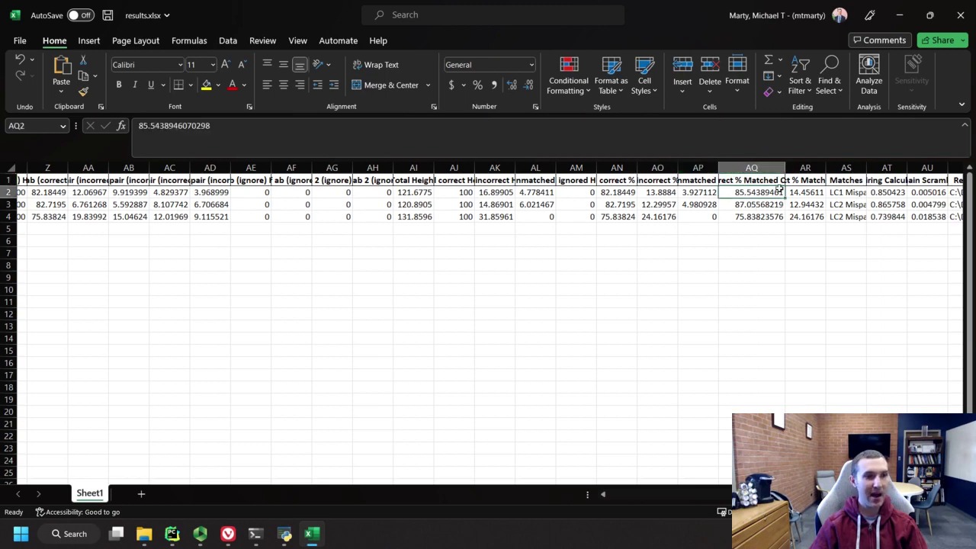
{"action": "left_click", "coordinate": [808, 180]}
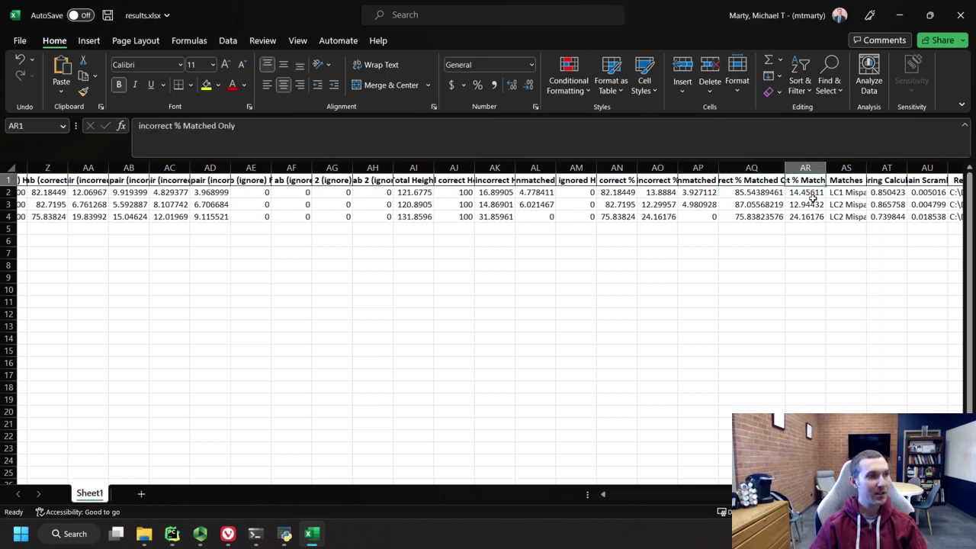
{"action": "left_click", "coordinate": [813, 204]}
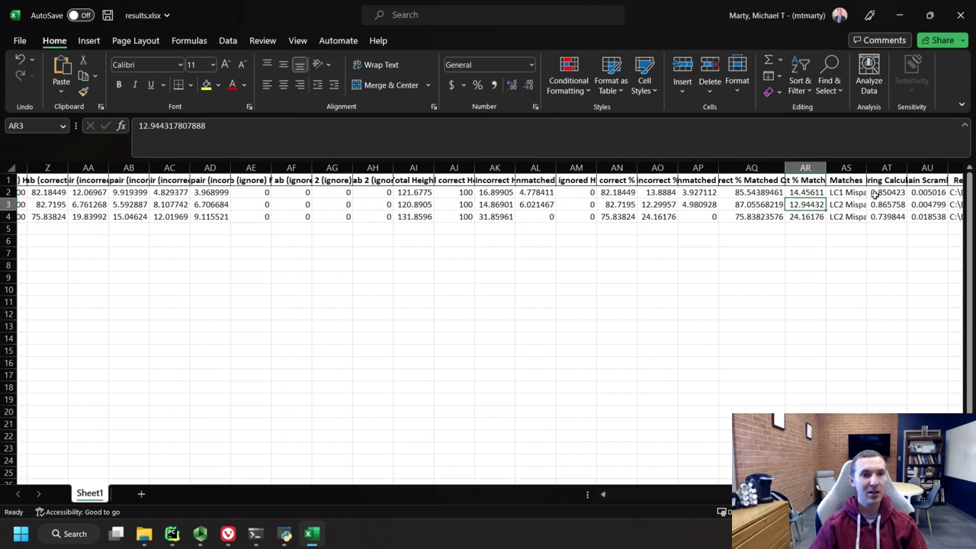
{"action": "left_click", "coordinate": [646, 192]}
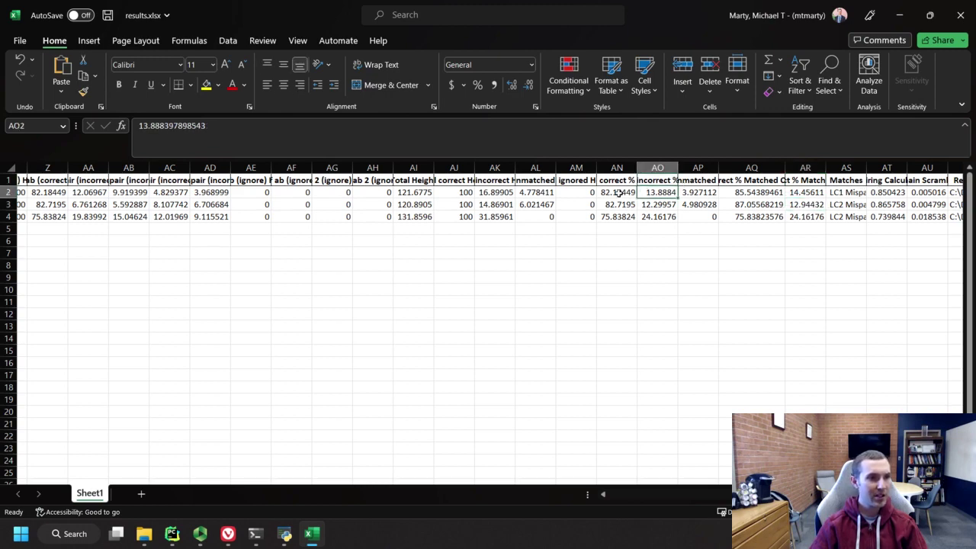
{"action": "left_click", "coordinate": [632, 192]}
{"action": "left_click", "coordinate": [900, 15]}
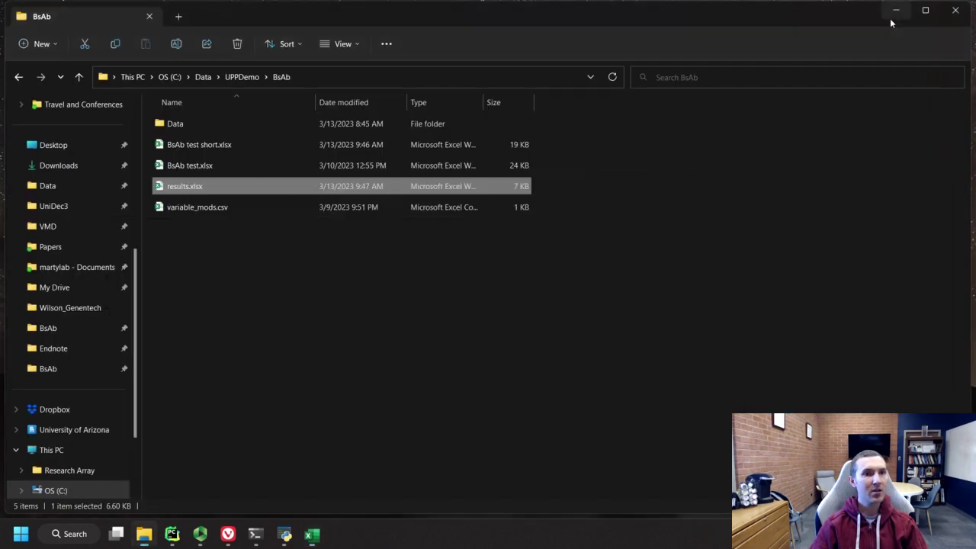
Show the % columns including BsAb Pairing Calculated, then bring back the A2 report
{"action": "left_click", "coordinate": [895, 10]}
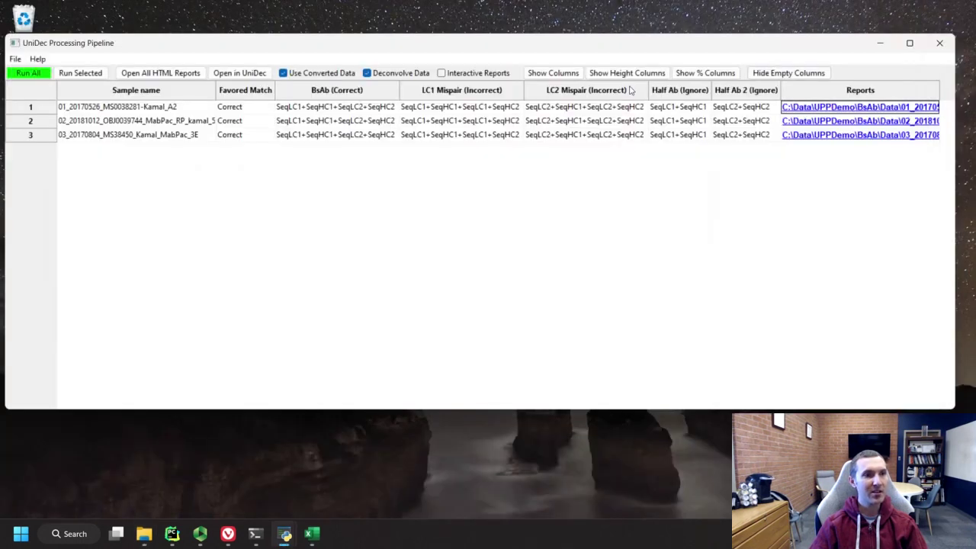
{"action": "left_click", "coordinate": [691, 73]}
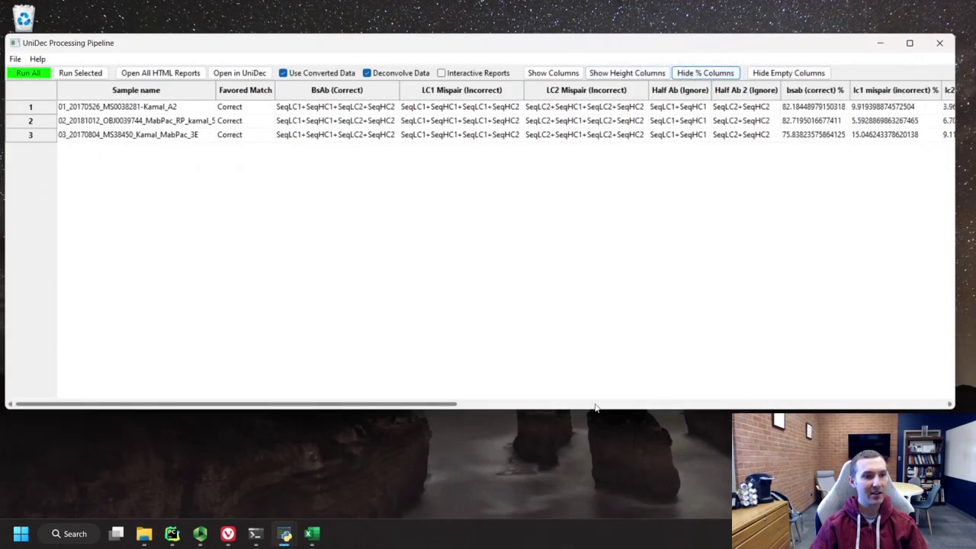
{"action": "left_click_drag", "start_coordinate": [446, 409], "coordinate": [898, 387]}
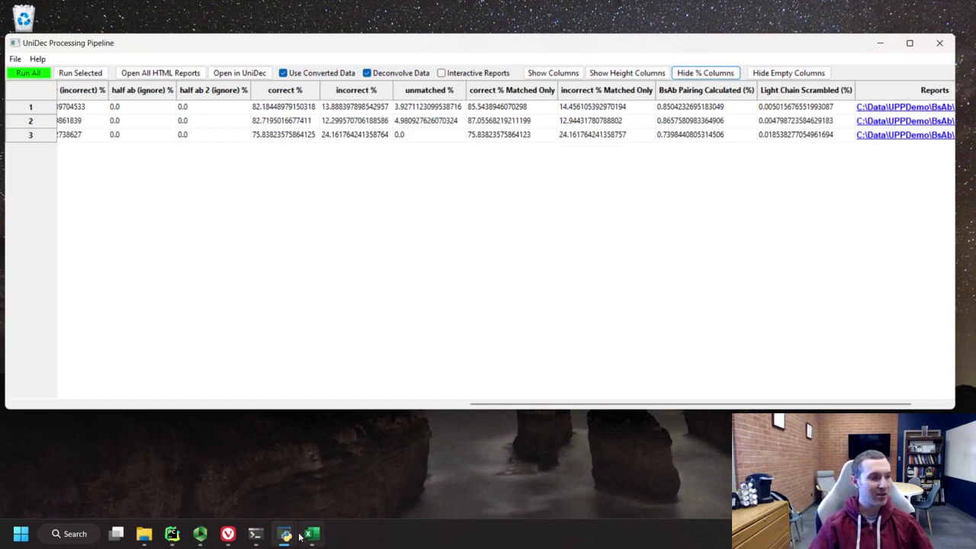
{"action": "left_click", "coordinate": [228, 534]}
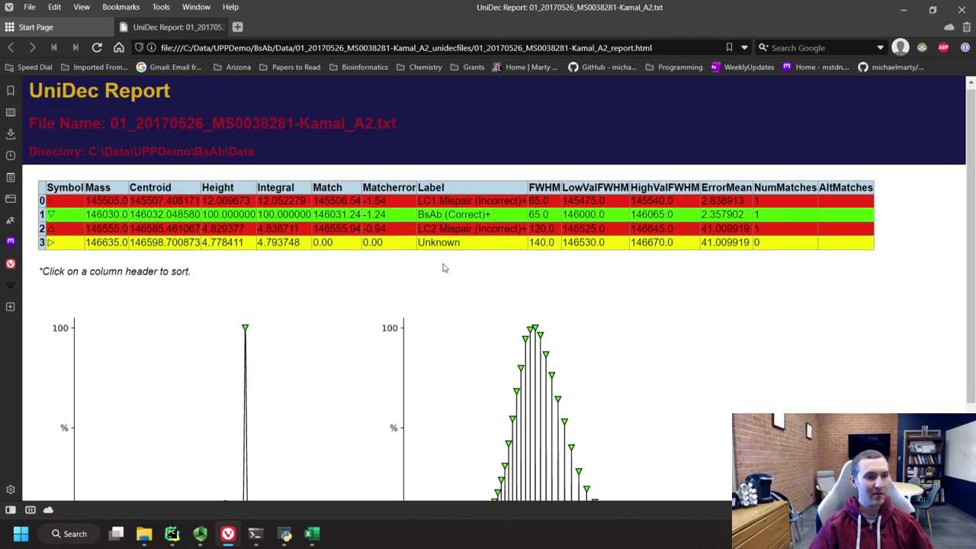
Review the A2 report's mass and m/z spectra, then minimize Vivaldi to return to UPP
{"action": "scroll", "coordinate": [444, 267], "scroll_direction": "down", "scroll_amount": 1}
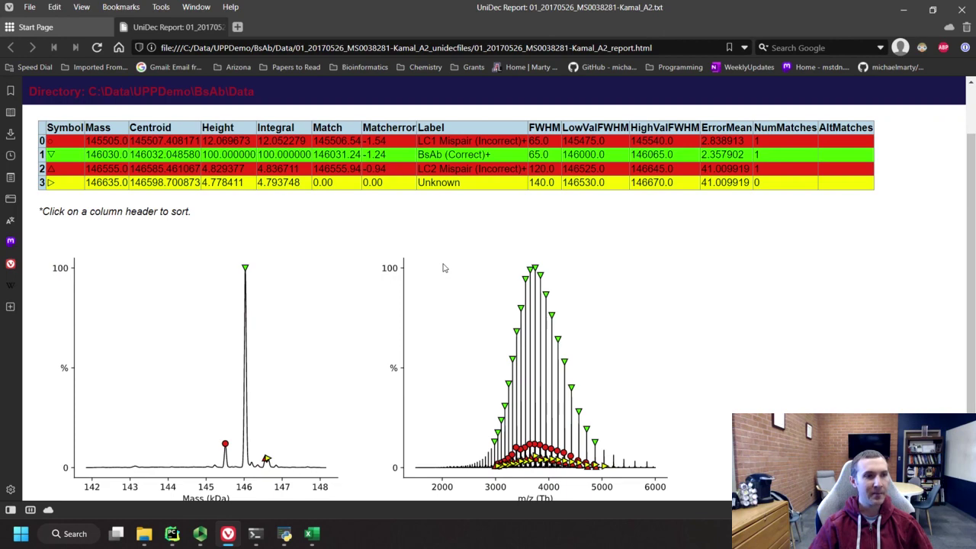
{"action": "left_click", "coordinate": [902, 9]}
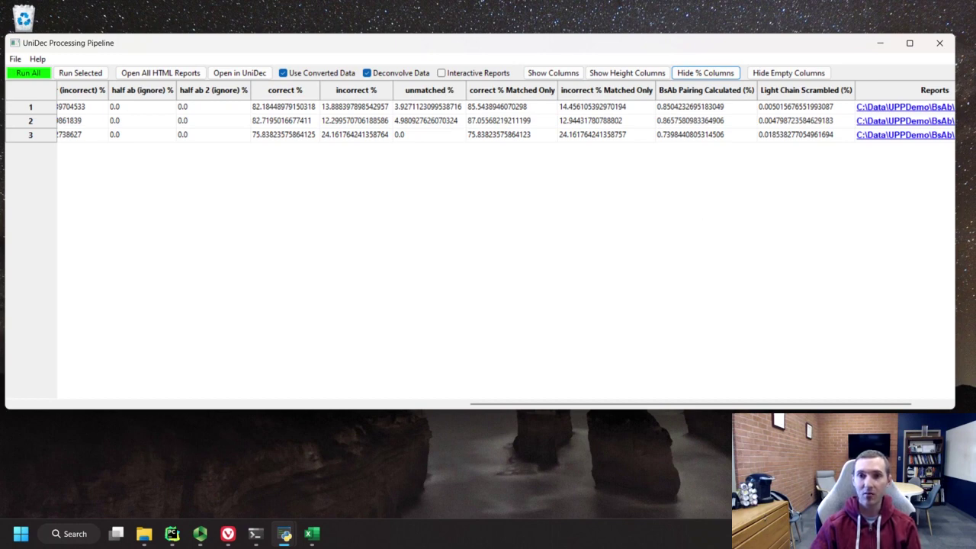
{"action": "key", "text": "alt+Tab"}
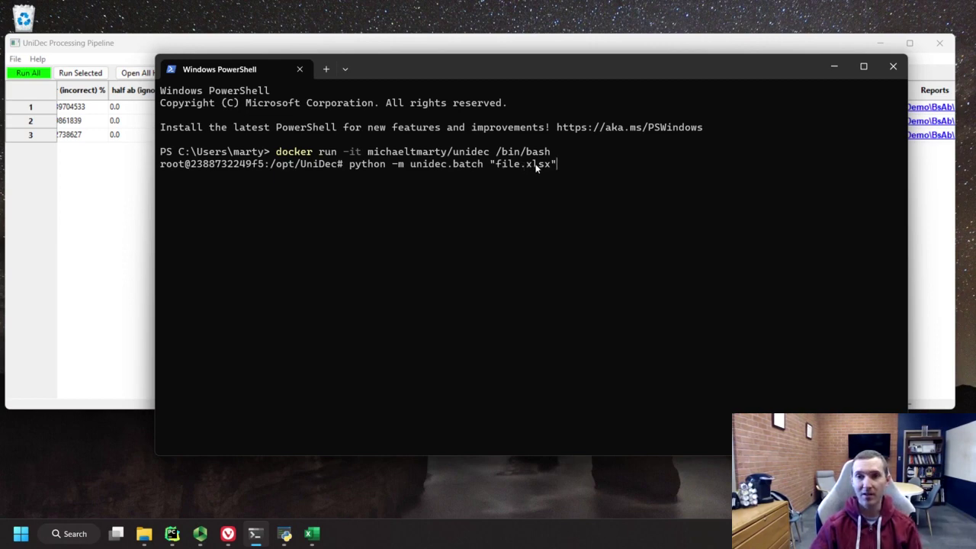
{"action": "left_click", "coordinate": [834, 67]}
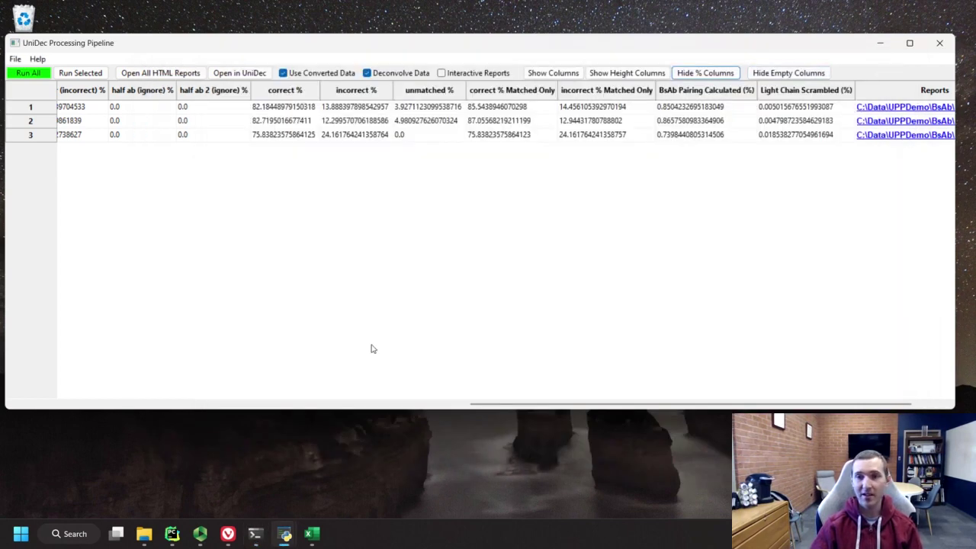
Load the BsAb test.xlsx sample sheet into the pipeline
{"action": "left_click", "coordinate": [16, 59]}
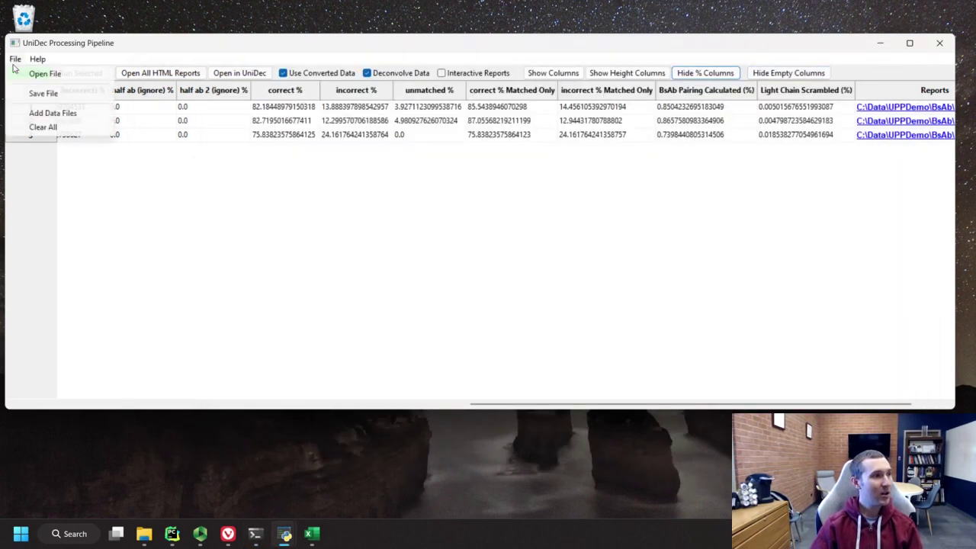
{"action": "left_click", "coordinate": [24, 76]}
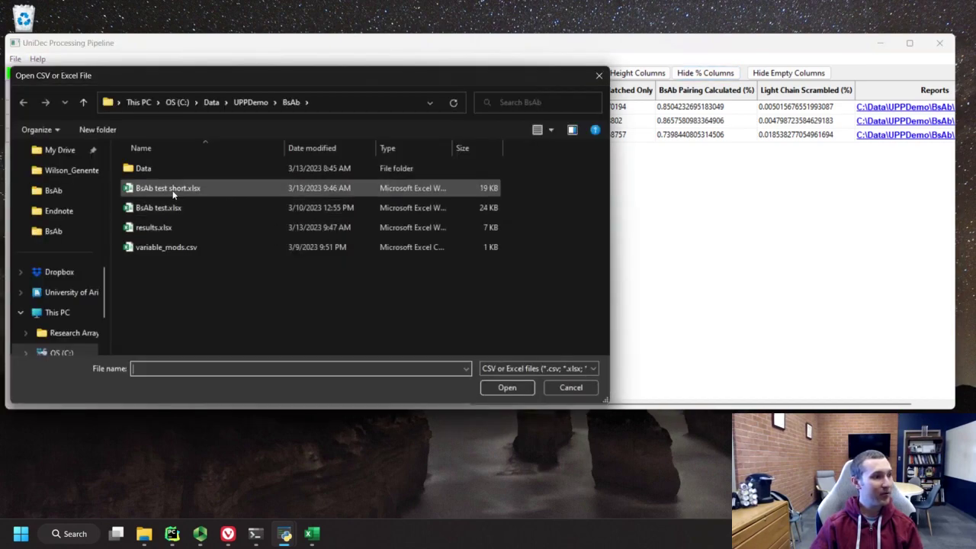
{"action": "double_click", "coordinate": [159, 206]}
Check the sheet down to sample 114 and start processing all samples
{"action": "scroll", "coordinate": [159, 201], "scroll_direction": "down", "scroll_amount": 15}
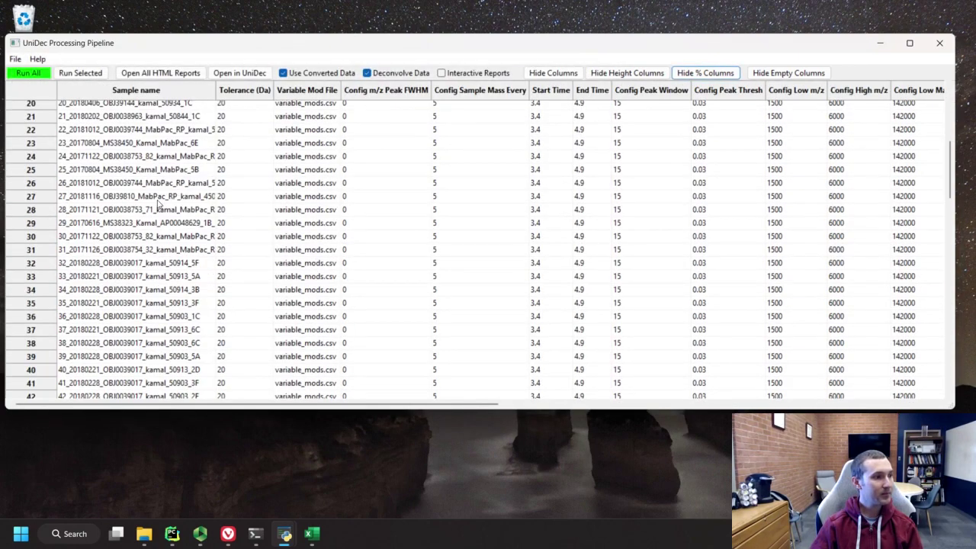
{"action": "scroll", "coordinate": [158, 202], "scroll_direction": "down", "scroll_amount": 15}
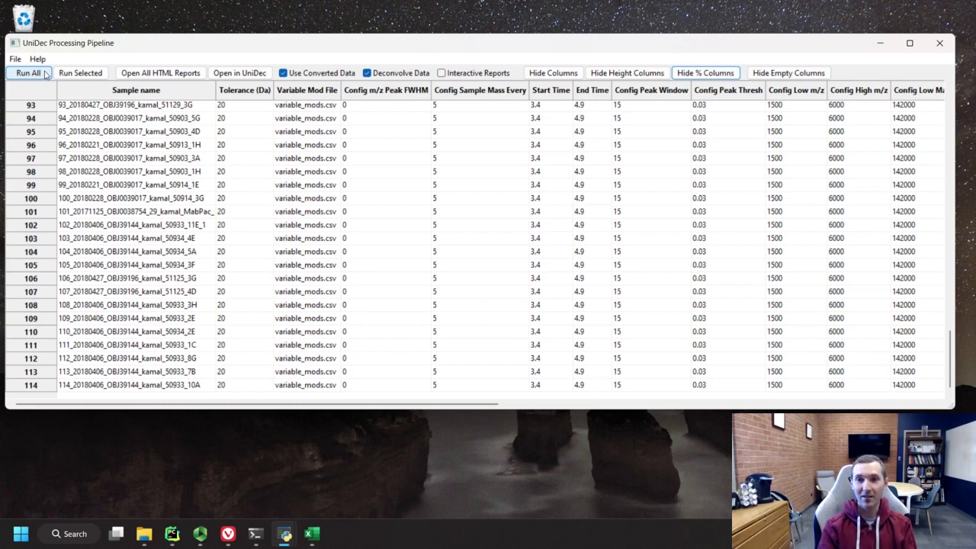
{"action": "left_click", "coordinate": [45, 73]}
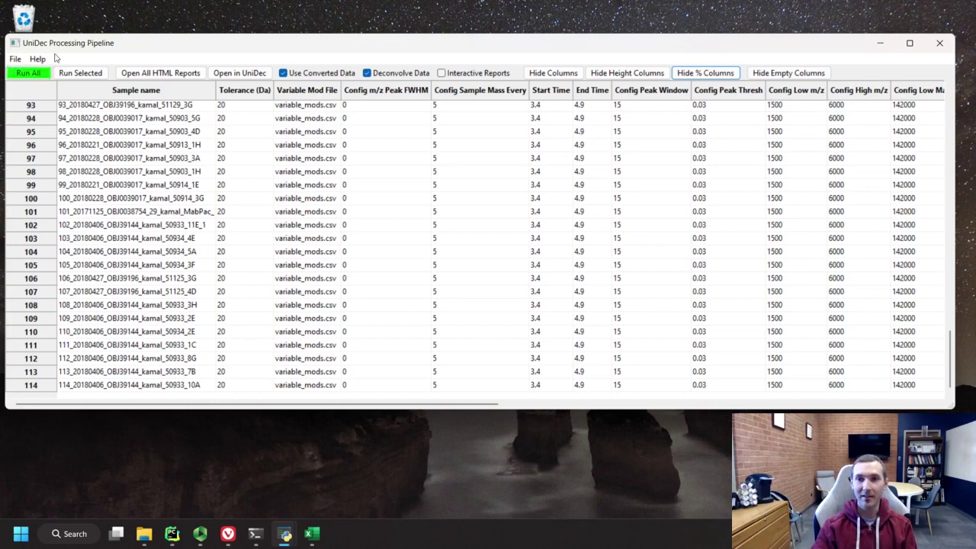